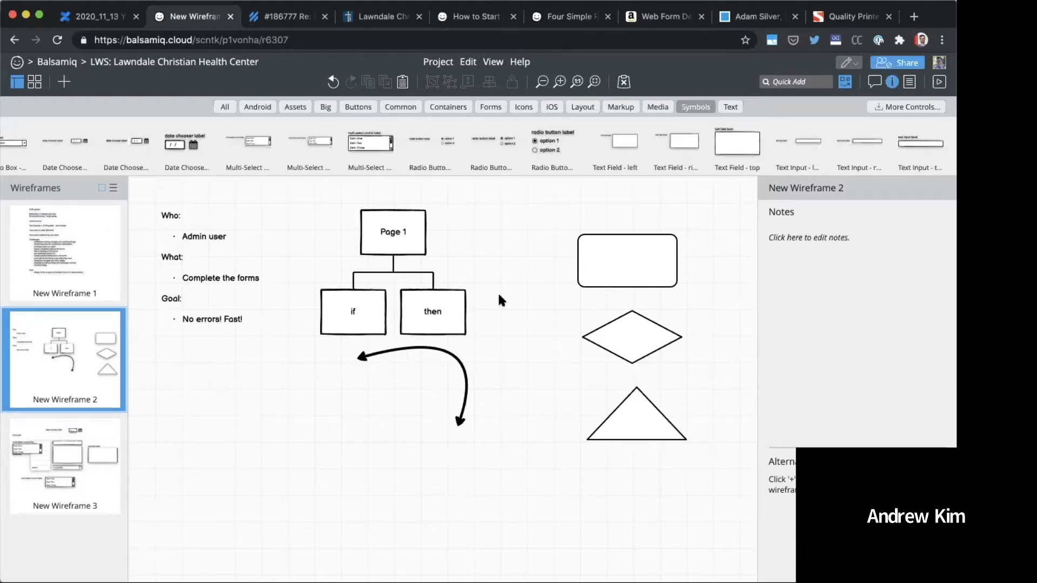
Step: Add a ComboBox control to the New Wireframe 2 canvas
text(comb)
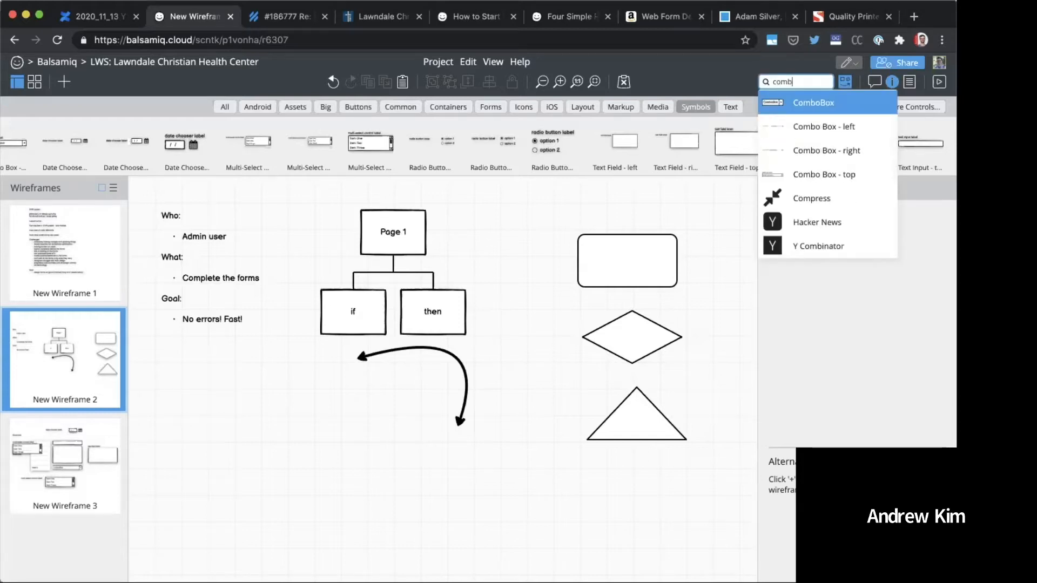
key(Return)
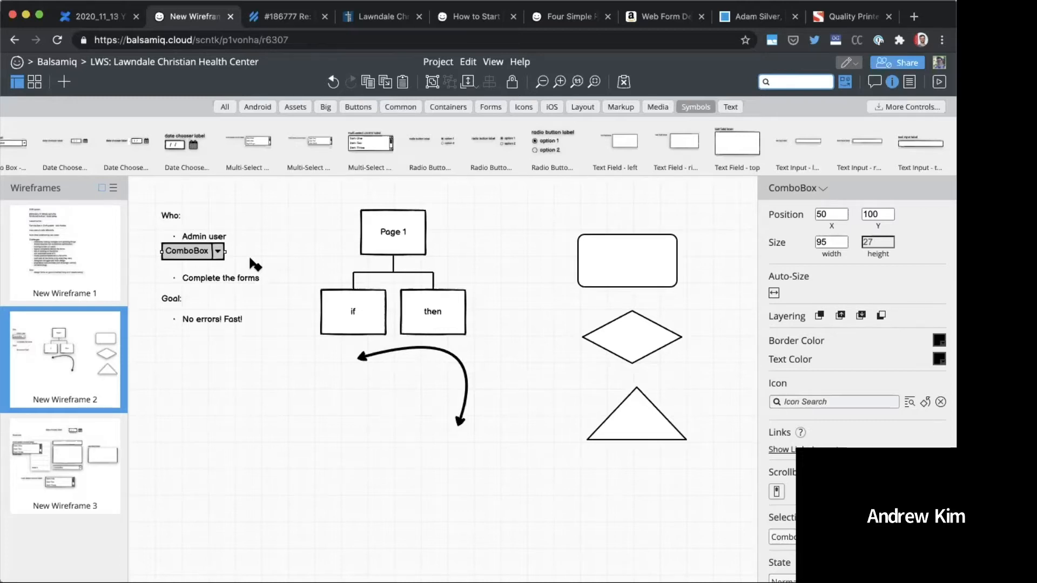
drag(250, 259, 498, 404)
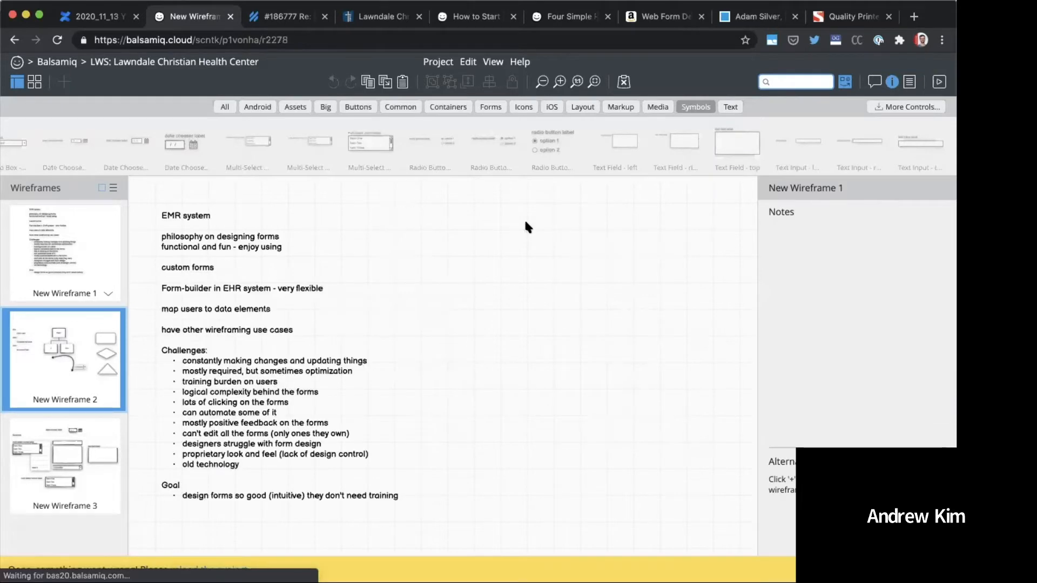
Step: Return to the wireframe project and create a blank wireframe following New Wireframe 1
key(super+5)
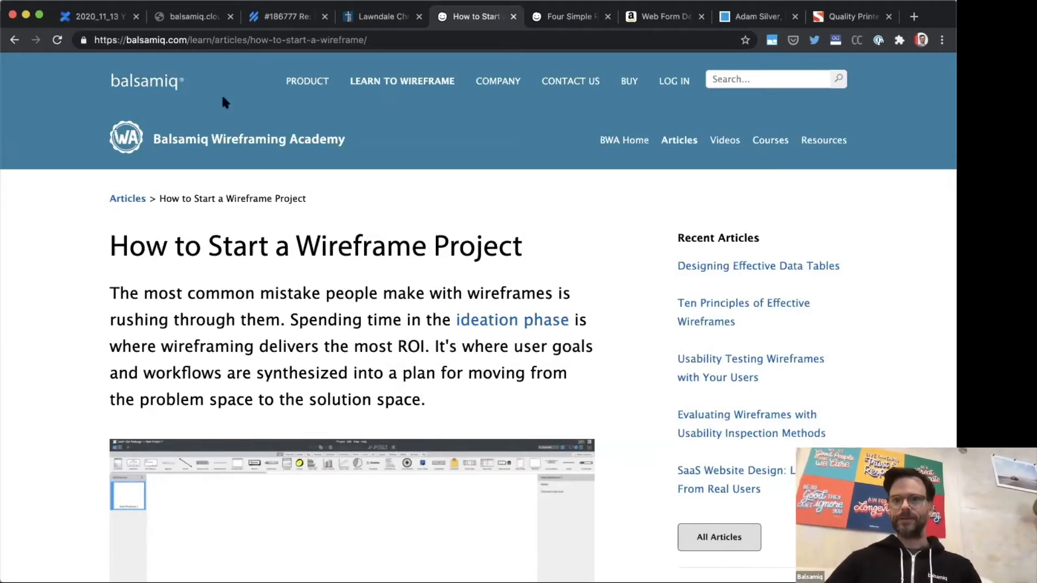
click(185, 23)
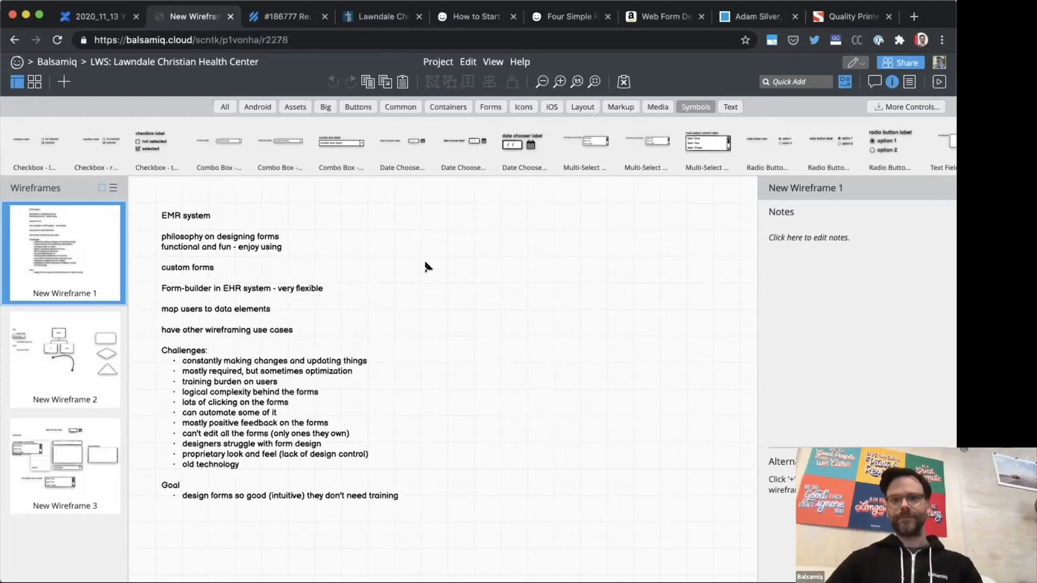
click(63, 82)
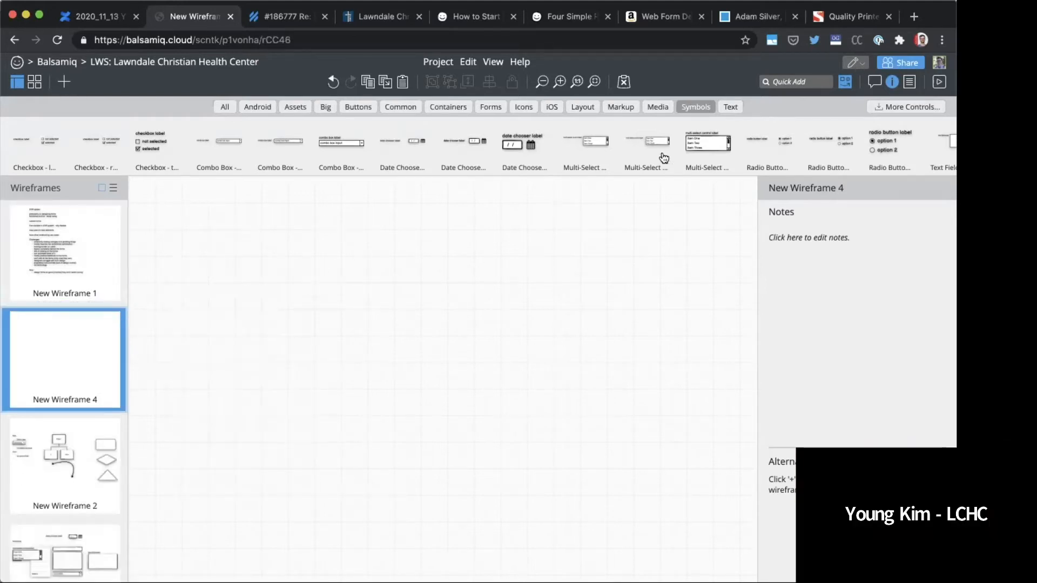
Step: Add the Multi-Select - top and Combo Box - top symbols, placing the combo box beside the multi-select at about X 331, Y 41
double_click(694, 147)
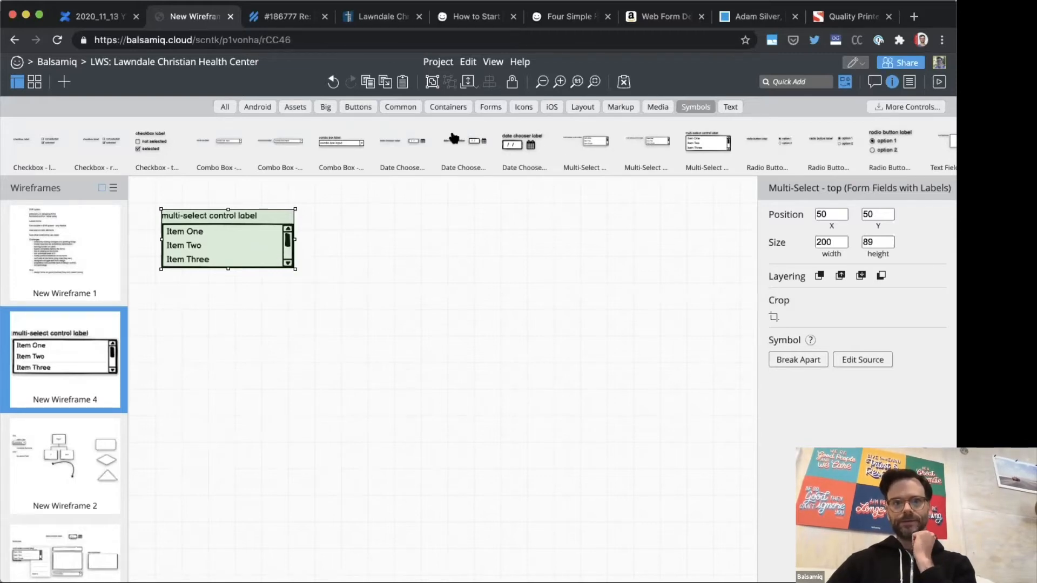
click(347, 144)
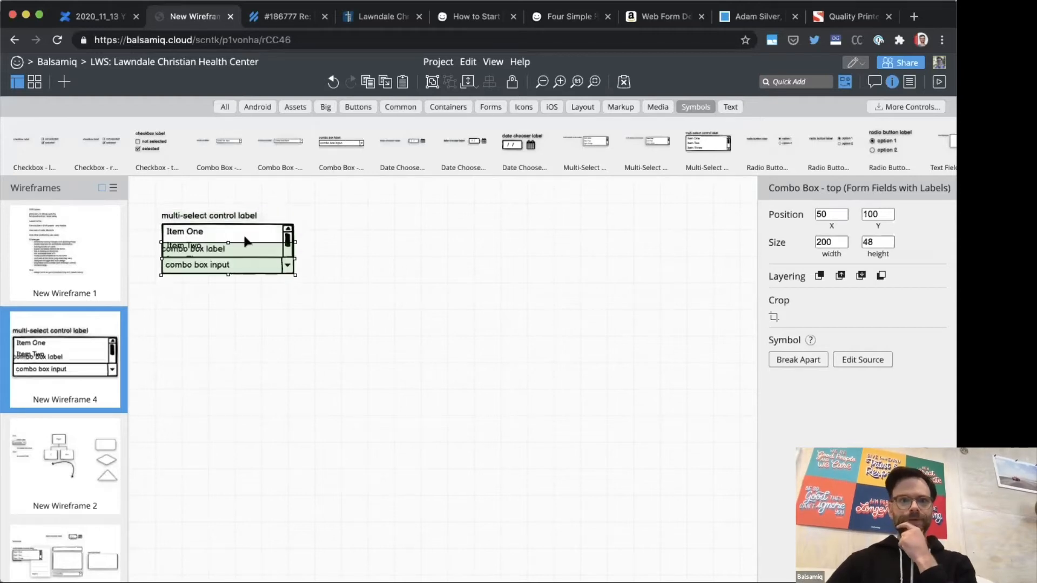
drag(279, 254, 436, 216)
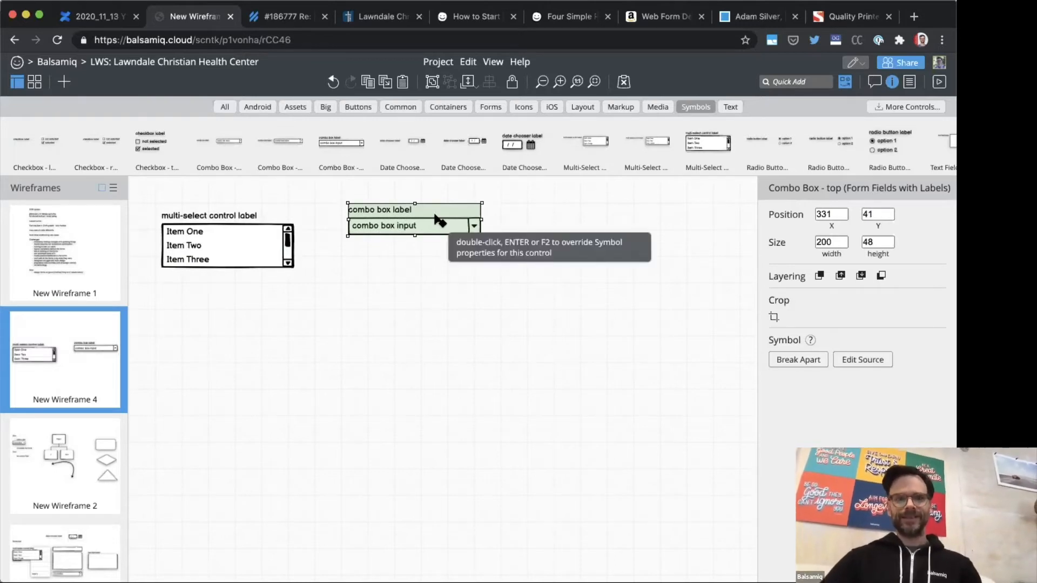
scroll(328, 159, right, 6)
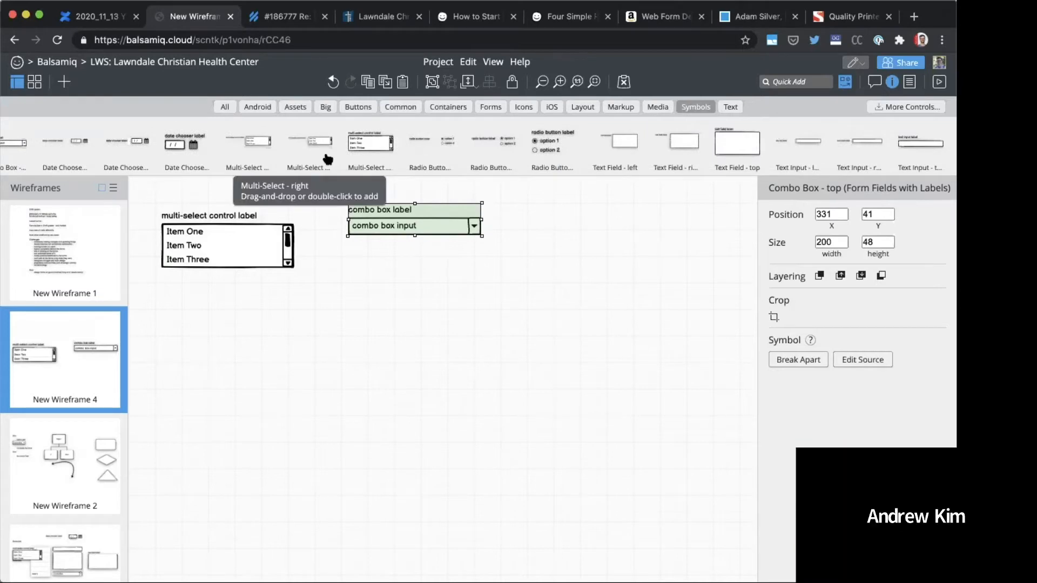
click(339, 253)
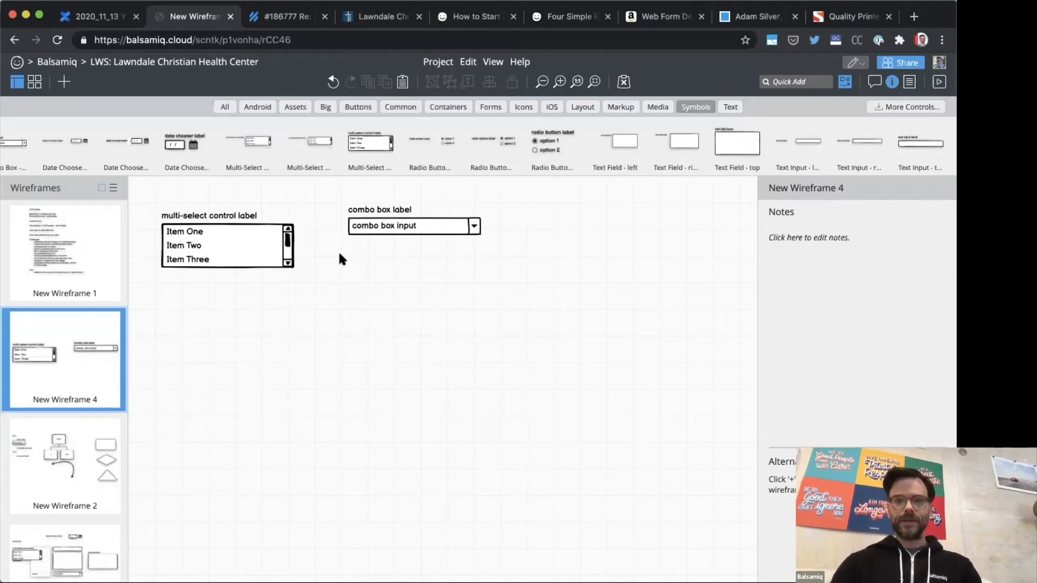
key(super+t)
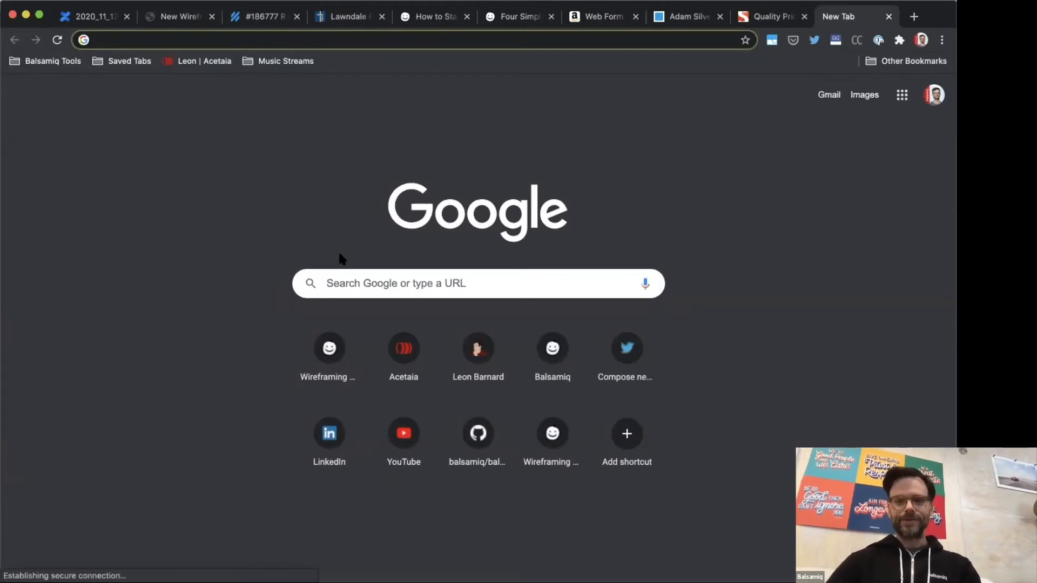
key(ctrl+shift+Tab)
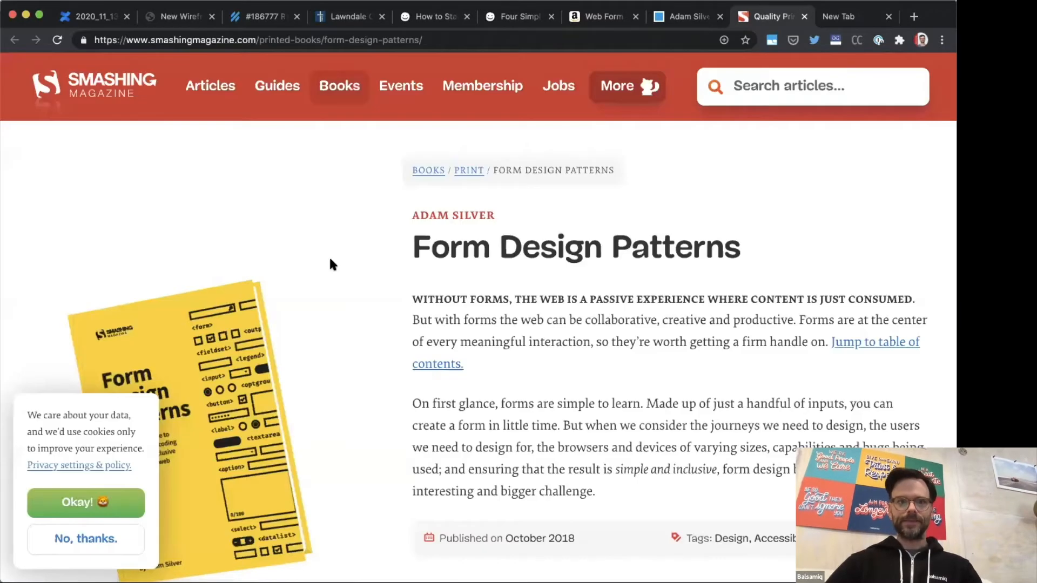
key(ctrl+shift+Tab)
key(ctrl+shift+Tab)
key(ctrl+shift+Tab)
key(ctrl+shift+Tab)
key(ctrl+shift+Tab)
key(ctrl+shift+Tab)
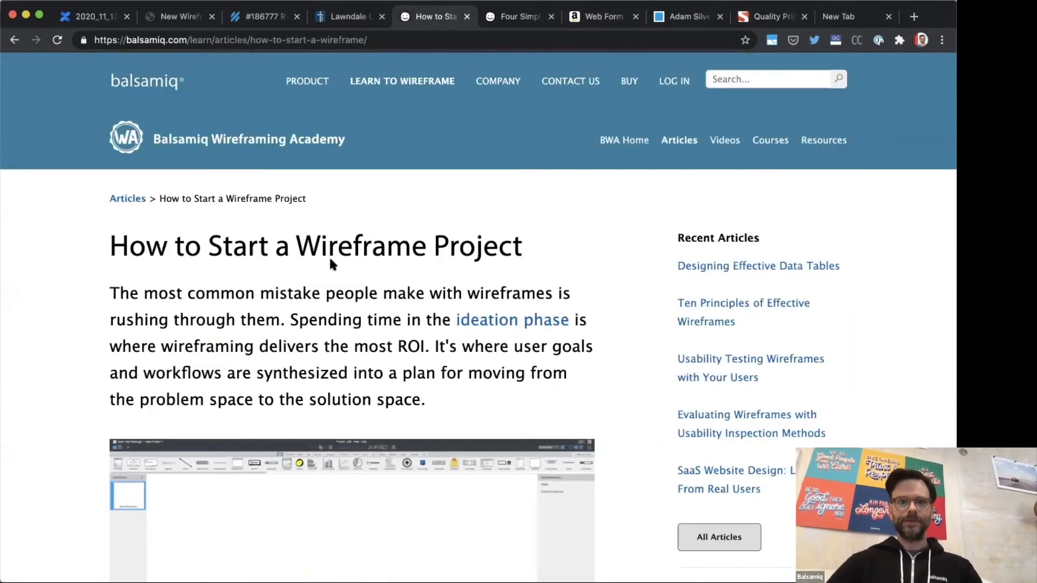
key(ctrl+shift+Tab)
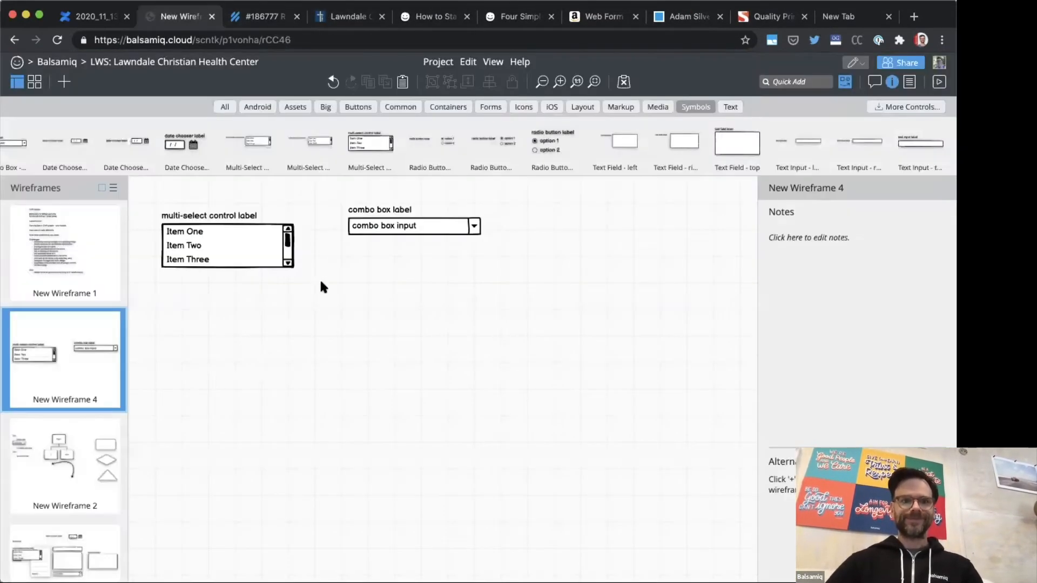
Step: Move the multi-select to about X 52, Y 188 and place a copy below the combo box at about X 358, Y 148
click(244, 257)
drag(244, 257, 378, 367)
drag(442, 314, 443, 312)
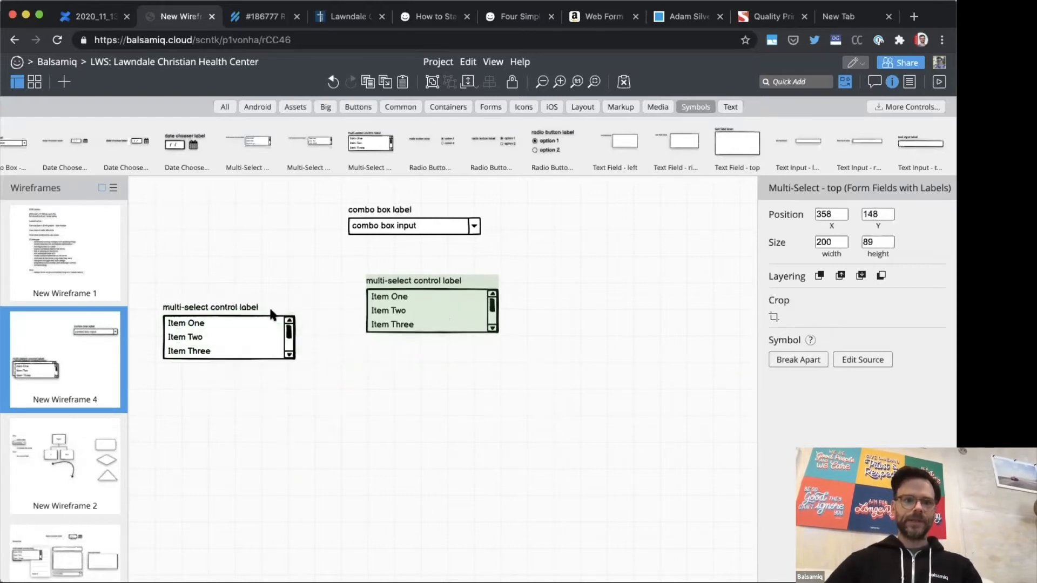
click(211, 328)
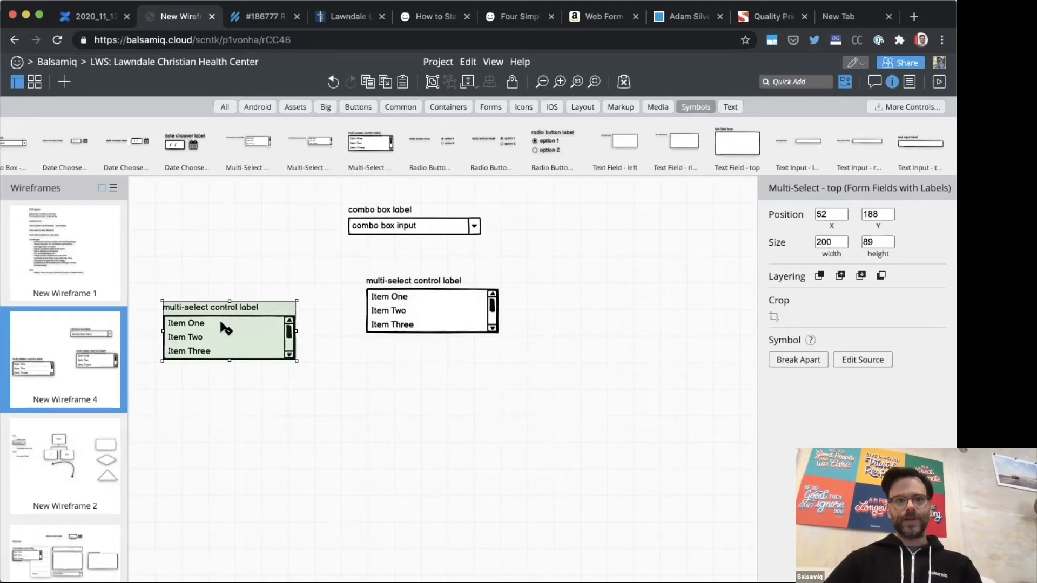
Step: Add a Checkbox Group and place it above the left multi-select at about X 74, Y 25
click(221, 263)
text(check)
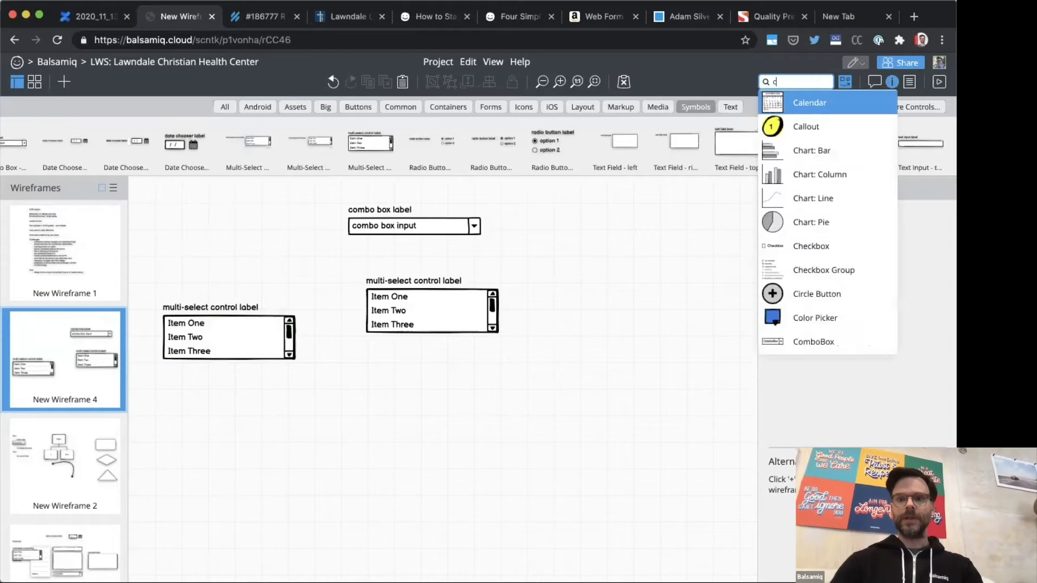
key(Down)
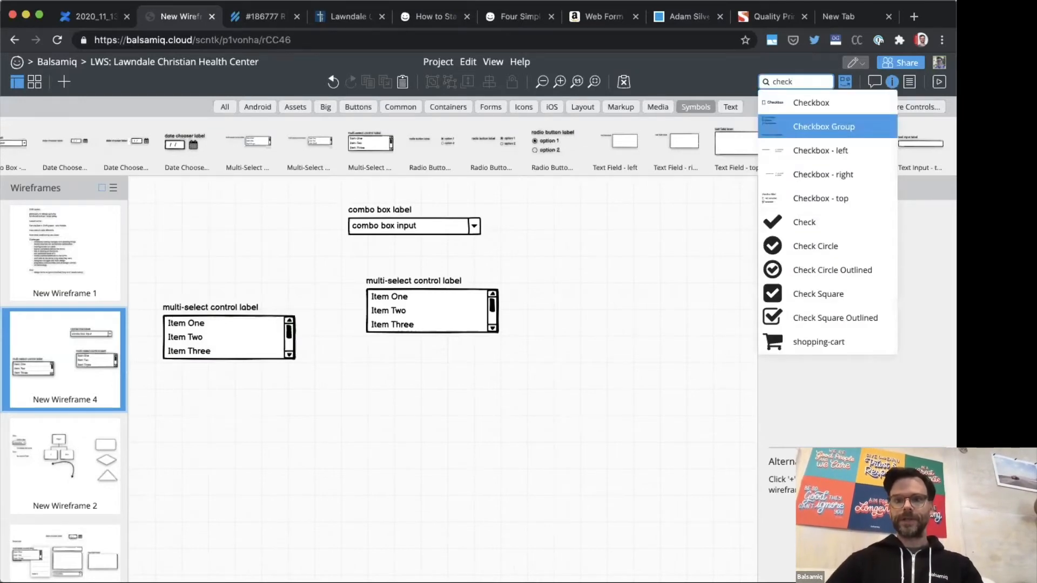
key(Return)
drag(254, 277, 208, 209)
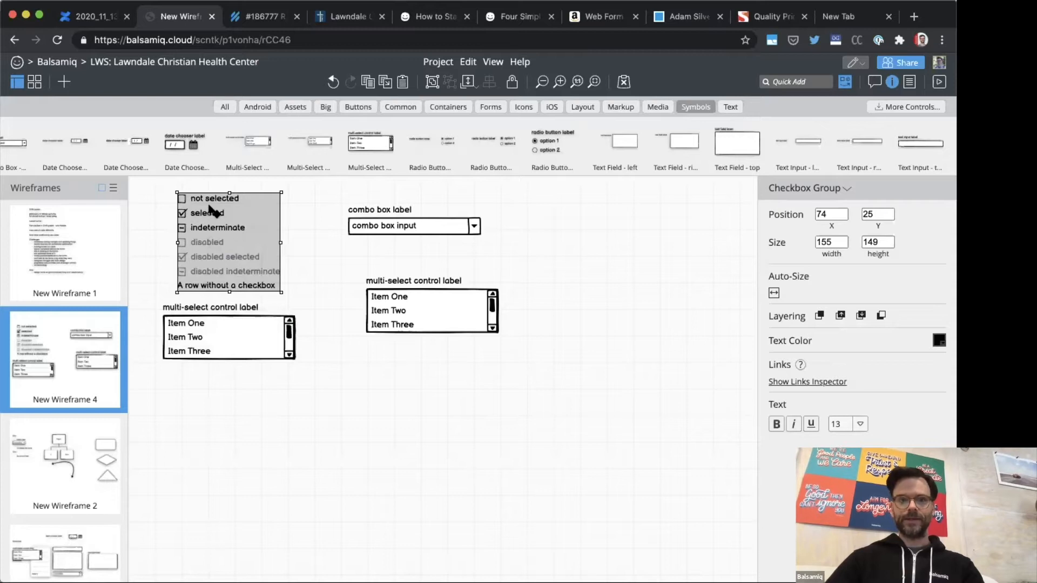
Step: Override the left multi-select symbol by stretching its list to about 119 high
click(242, 335)
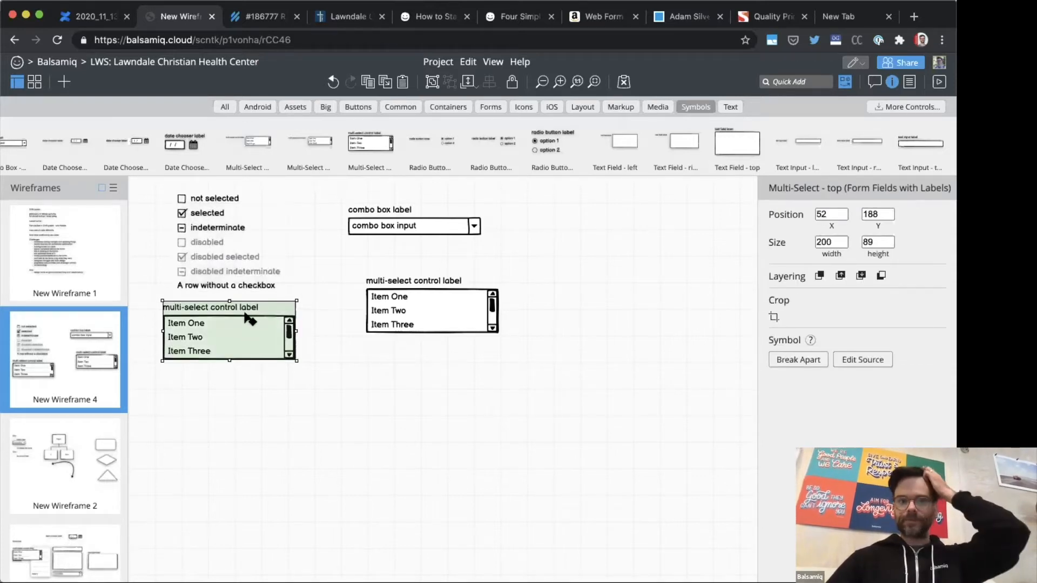
double_click(235, 354)
drag(233, 360, 234, 394)
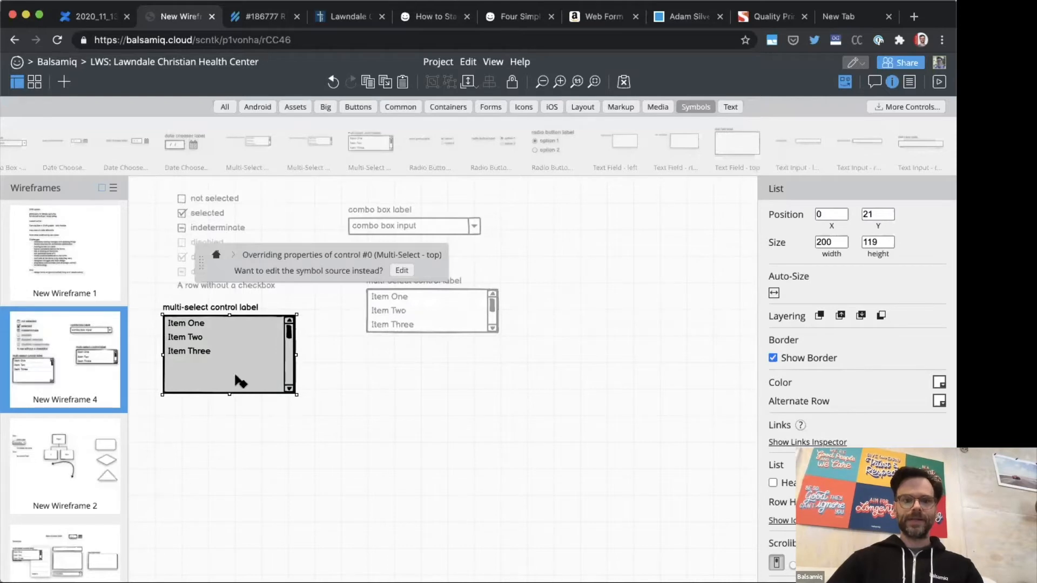
click(321, 361)
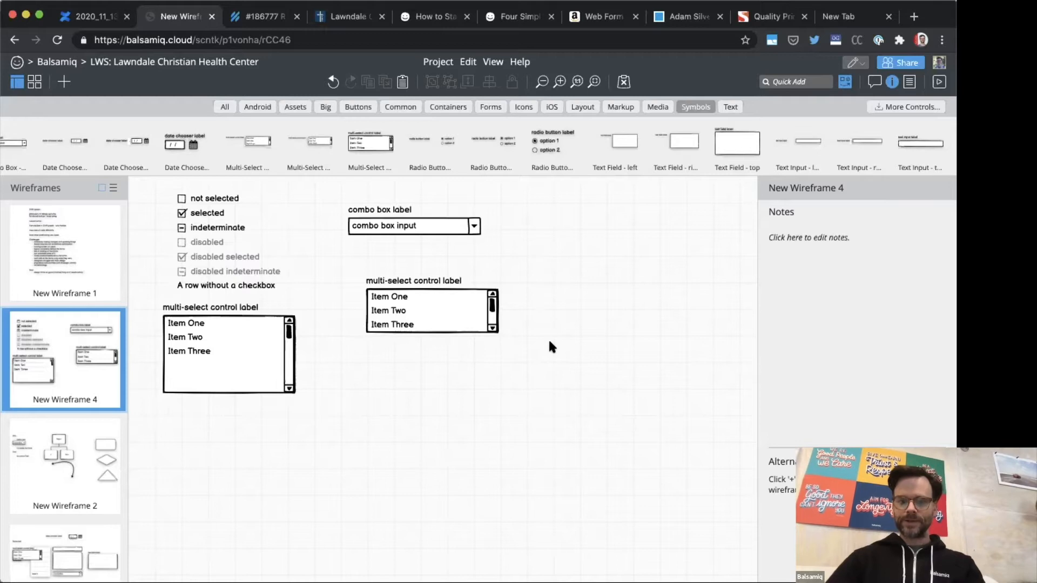
Step: Copy the multi-select under the combo box to about X 646, Y 148 and place an Arrow Circle Outlined Right icon between the pair
click(456, 316)
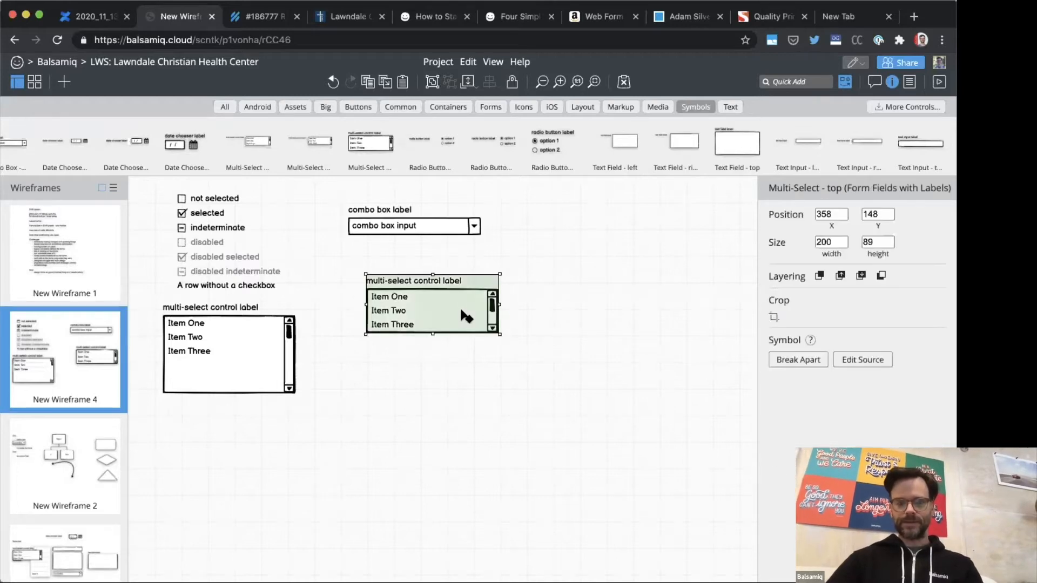
drag(452, 313, 635, 306)
text(/)
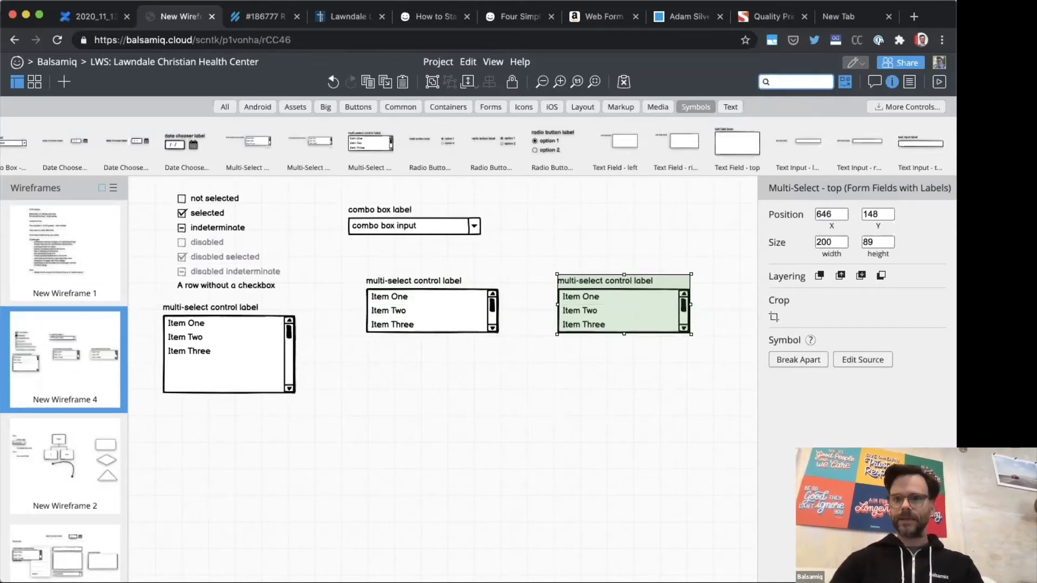
text(arr)
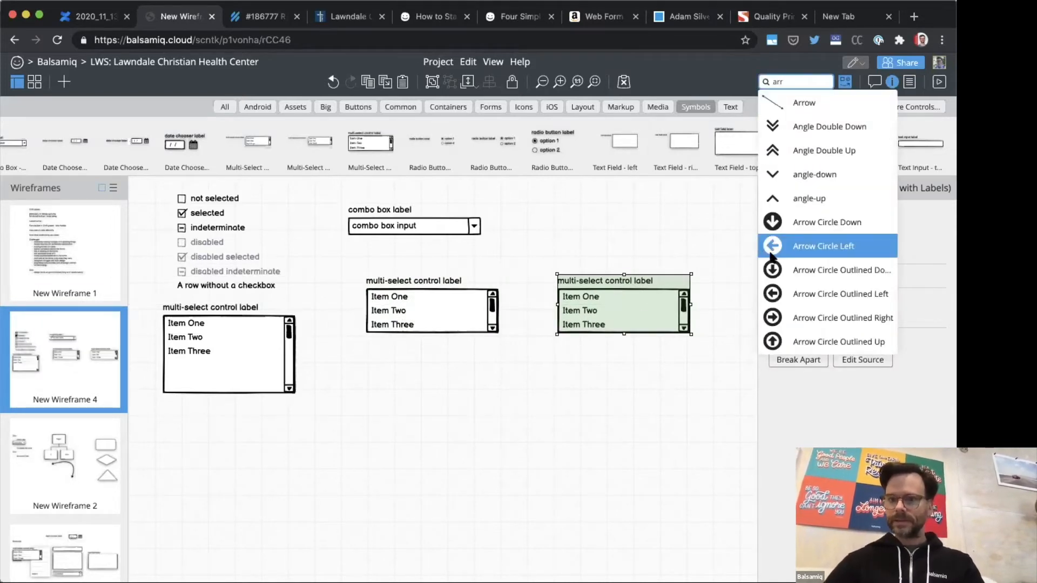
click(773, 317)
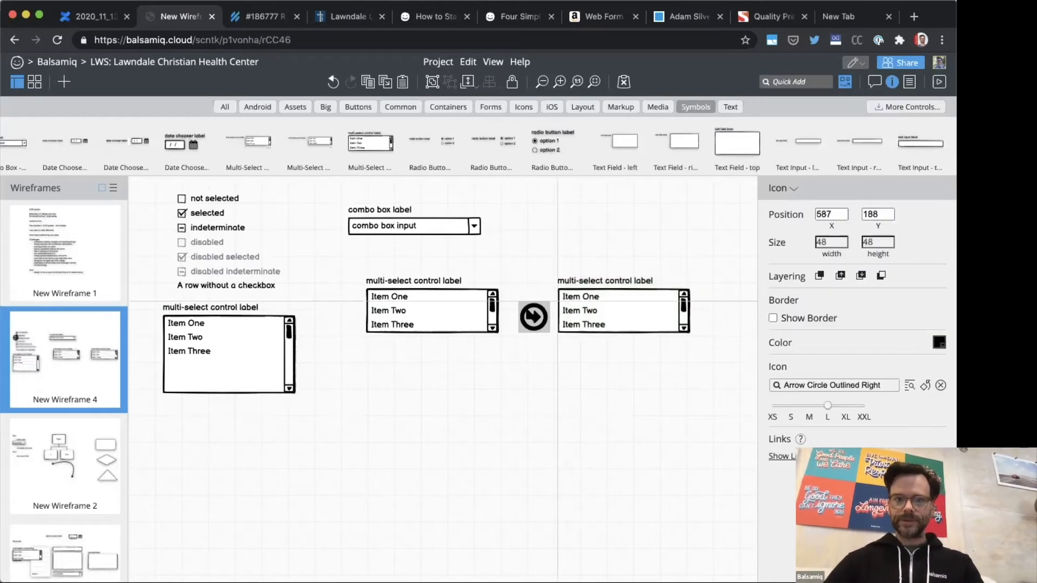
click(531, 318)
Step: Override the list before the arrow icon so that Item One is its selected row
click(449, 331)
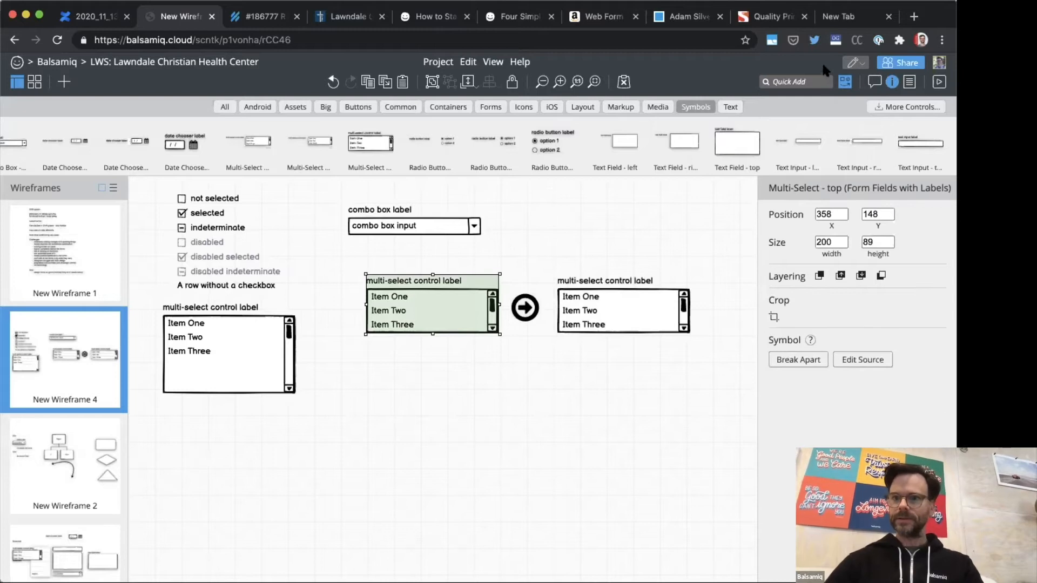
double_click(468, 300)
click(472, 301)
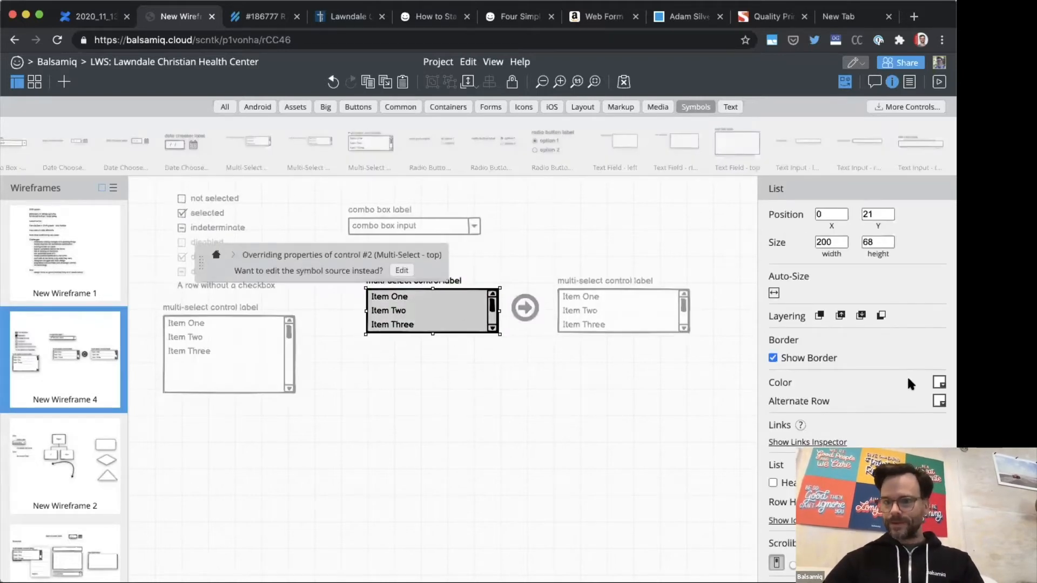
scroll(815, 405, down, 3)
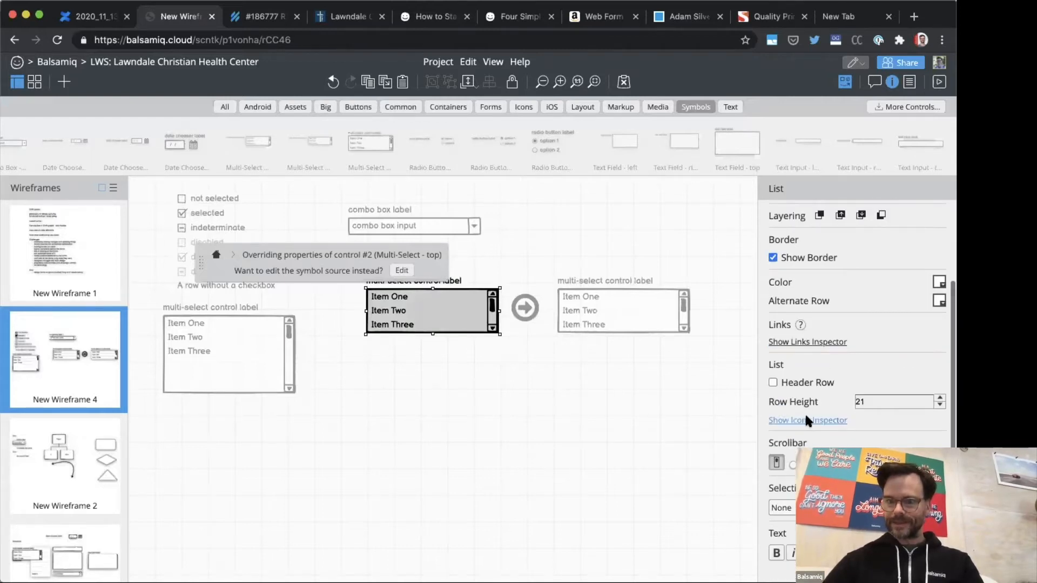
click(781, 507)
click(778, 533)
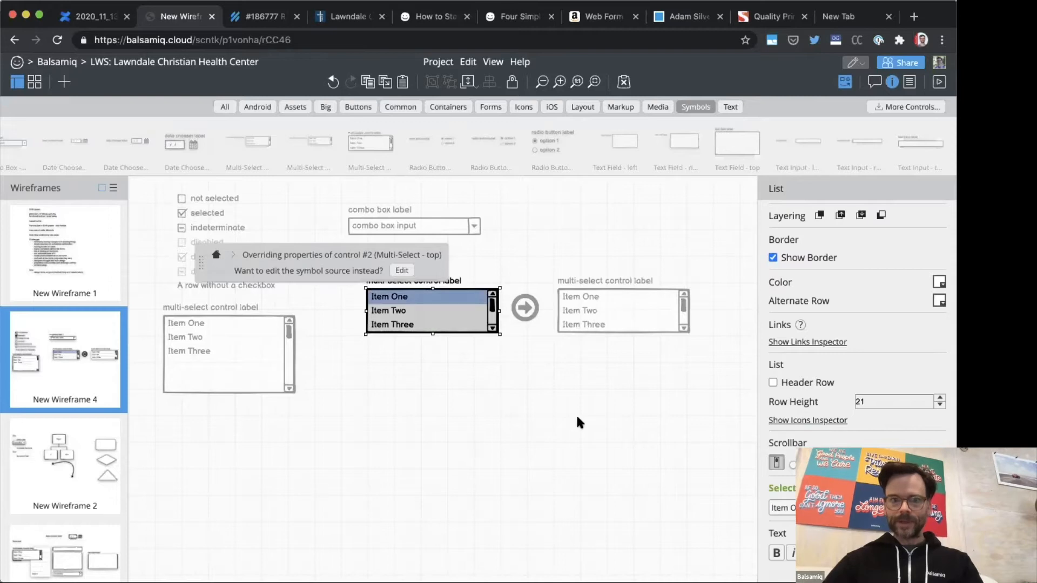
click(565, 413)
Step: Override the list after the arrow icon so that it contains only "Item One"
click(598, 320)
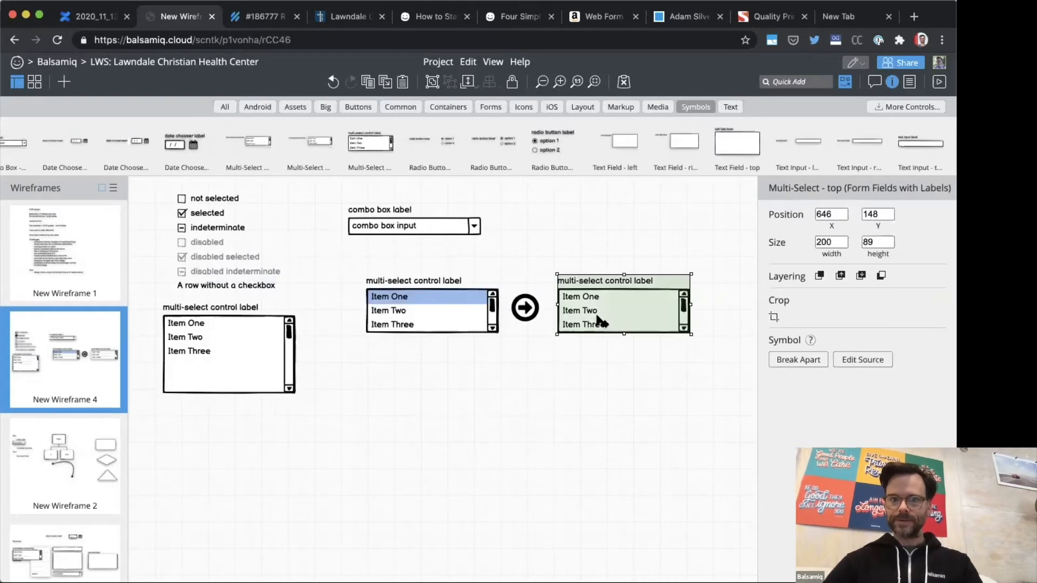
double_click(598, 319)
double_click(598, 312)
click(577, 301)
key(ctrl+a)
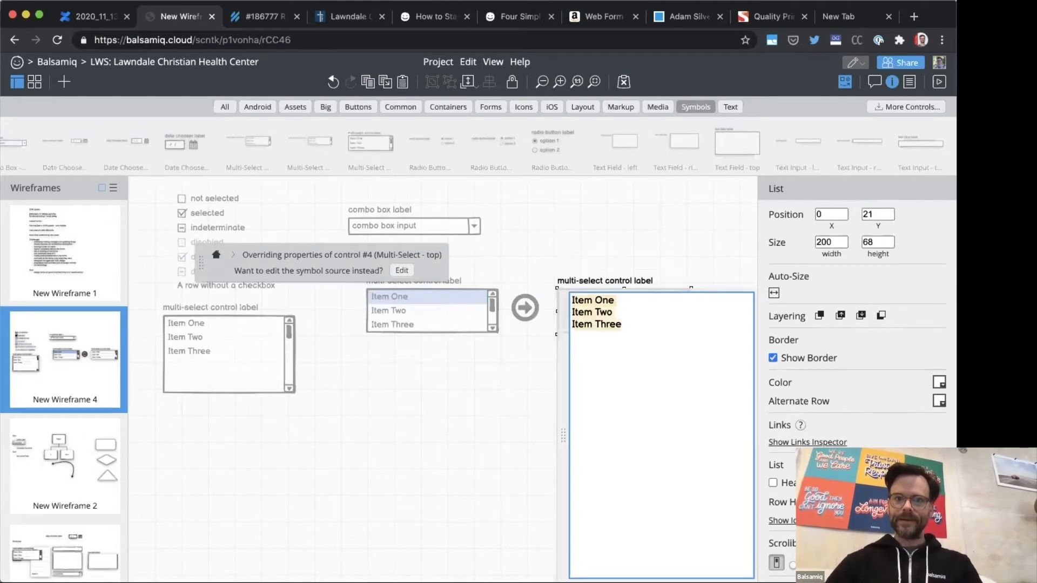
key(BackSpace)
text(Item One)
key(ctrl+Return)
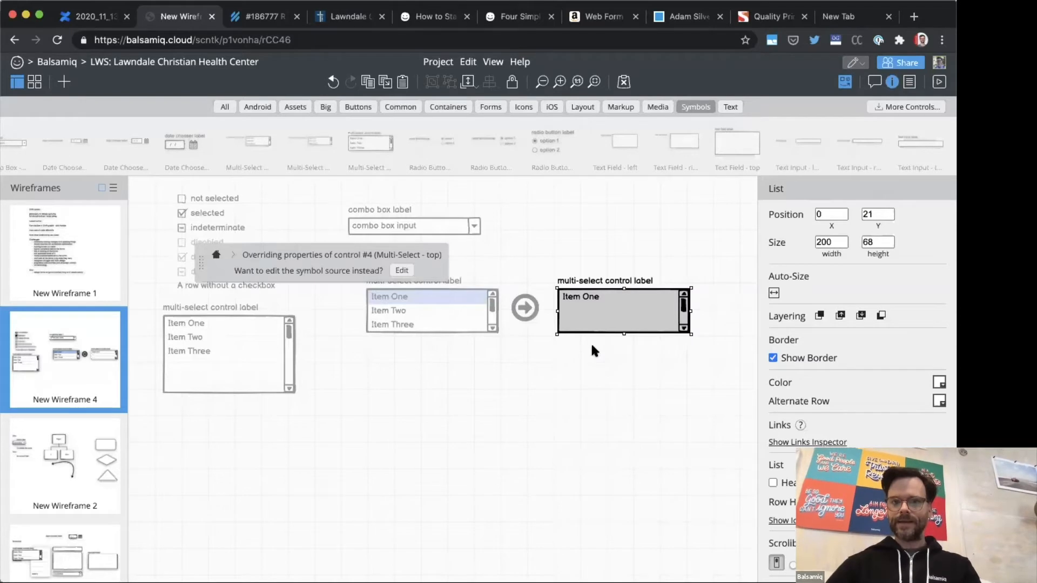
click(531, 246)
Step: Override the label of the list before the arrow icon to read "all the options"
click(414, 282)
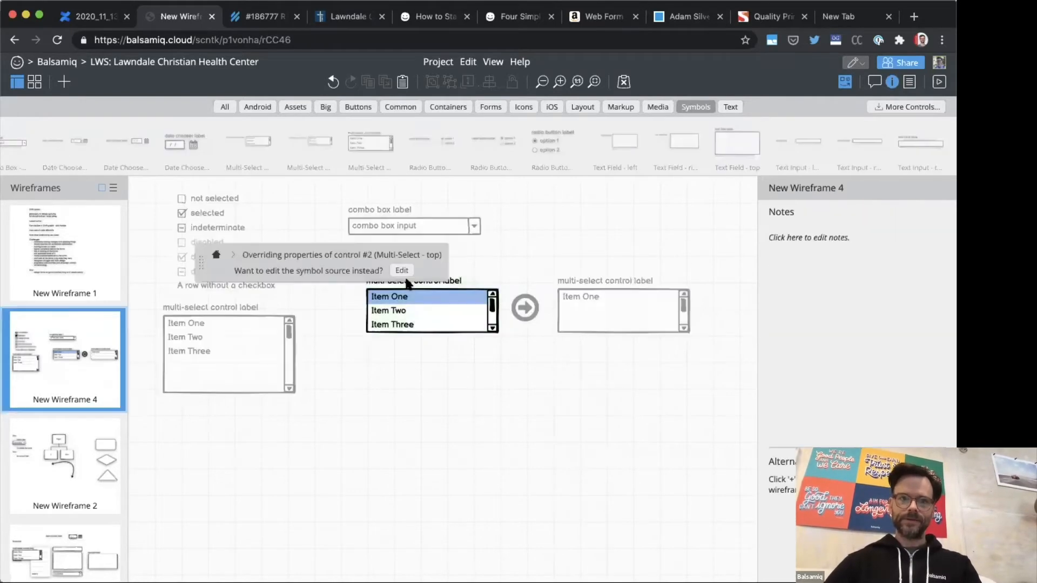
double_click(458, 283)
key(BackSpace)
text(all the options)
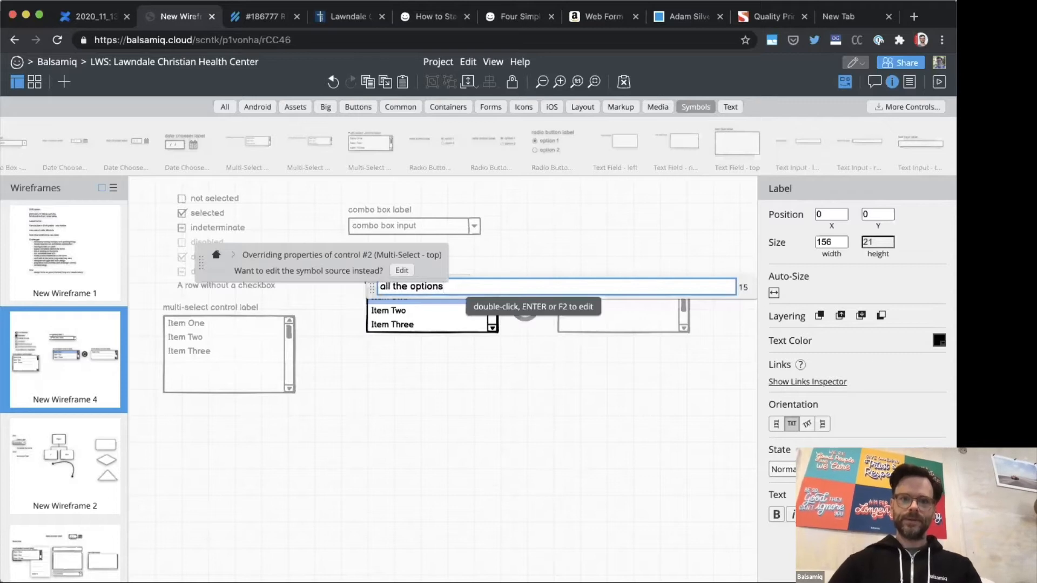
click(564, 231)
Step: Override the label of the list after the arrow icon to read "selected options"
click(600, 285)
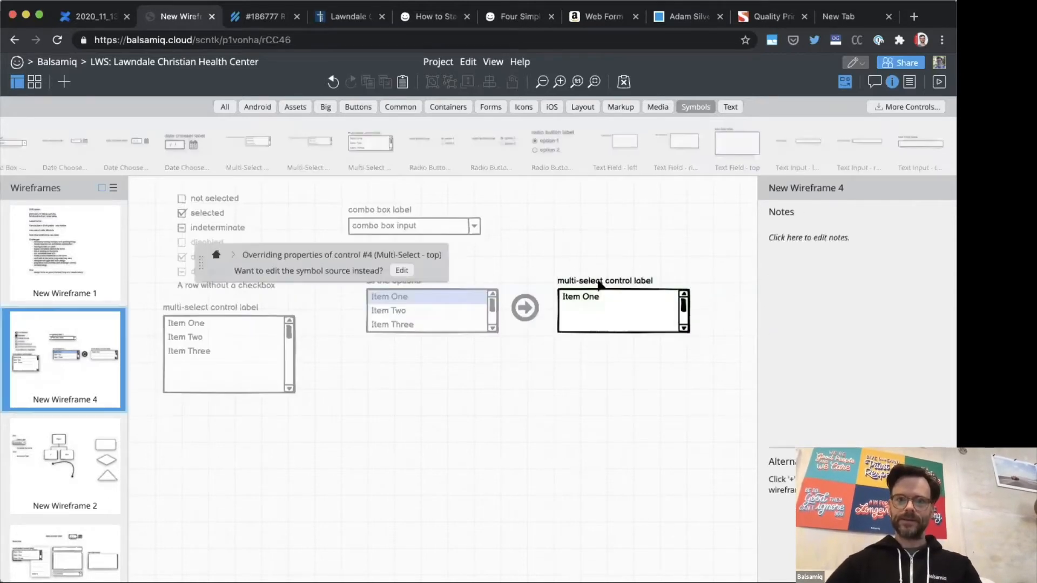
double_click(600, 285)
text(select)
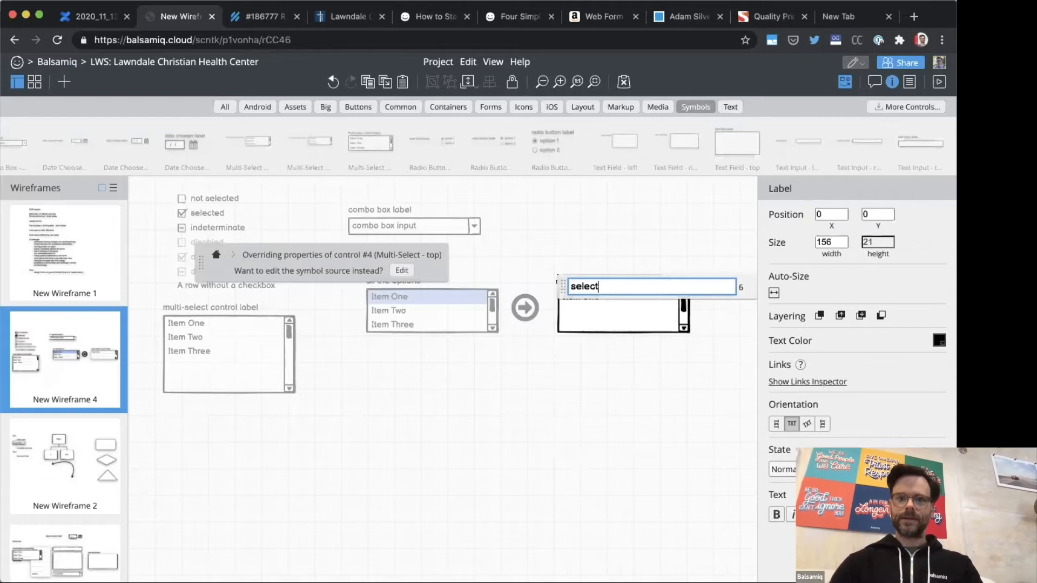
text(ed options)
key(Return)
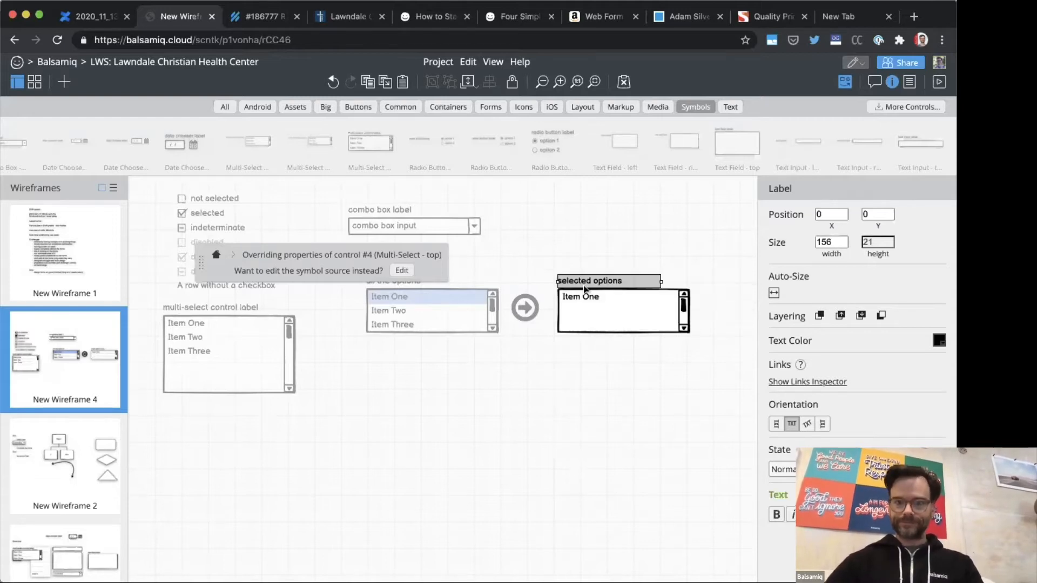
click(556, 234)
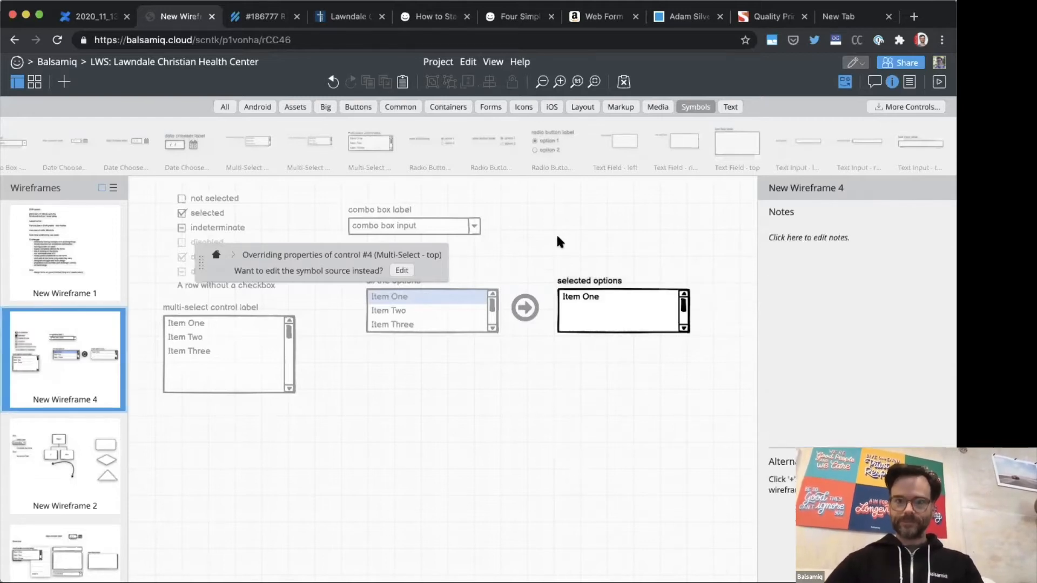
click(427, 300)
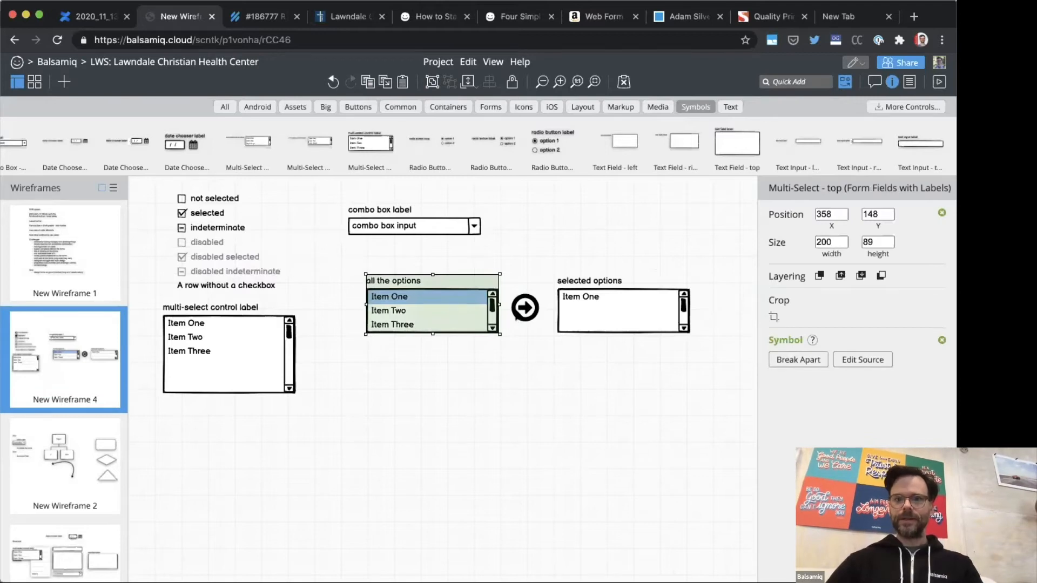
click(518, 314)
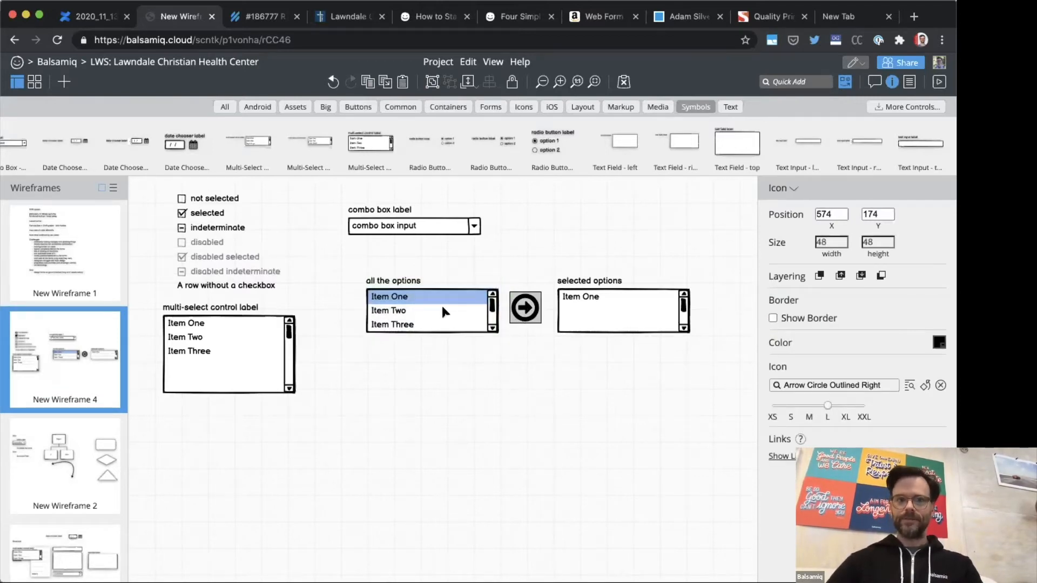
click(610, 307)
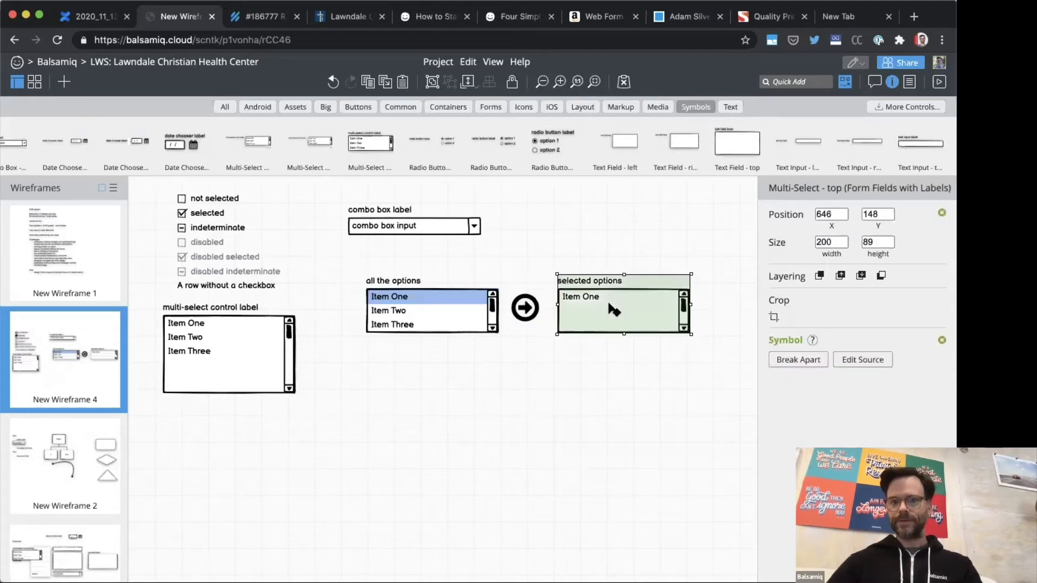
Step: Override the "all the options" list to remove Item One, keeping only Item Two and Item Three
click(420, 304)
double_click(427, 303)
double_click(436, 301)
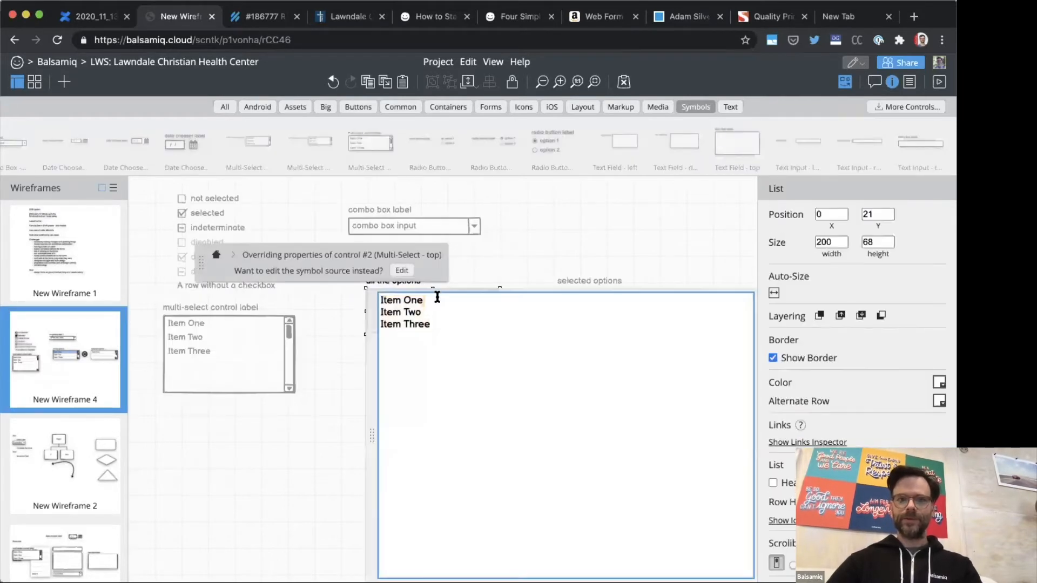
key(BackSpace)
key(Escape)
double_click(490, 245)
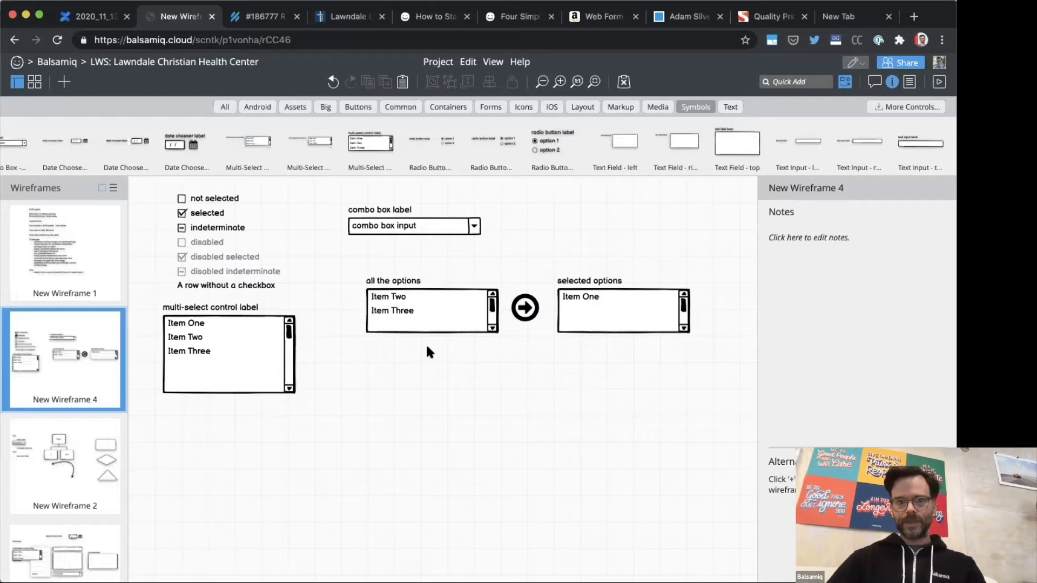
click(427, 312)
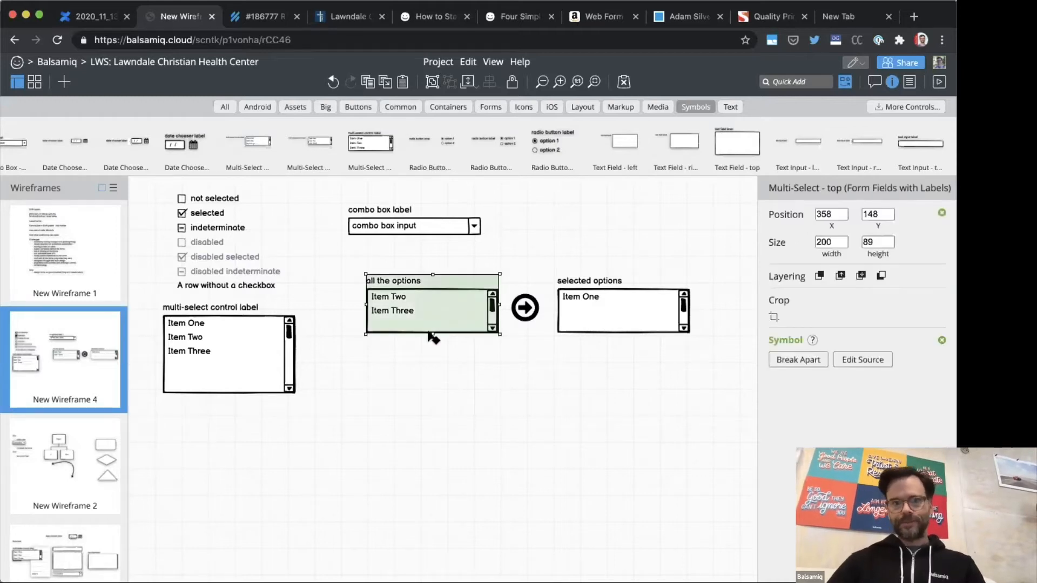
click(439, 370)
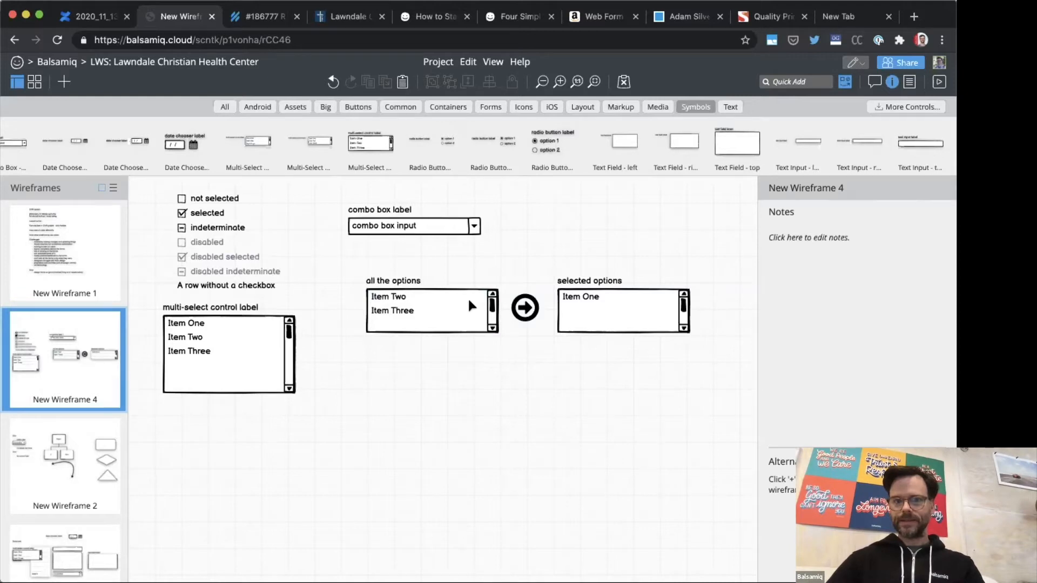
Step: Search the control library for "check" and add the plain Check icon to the wireframe
key(slash)
text(check)
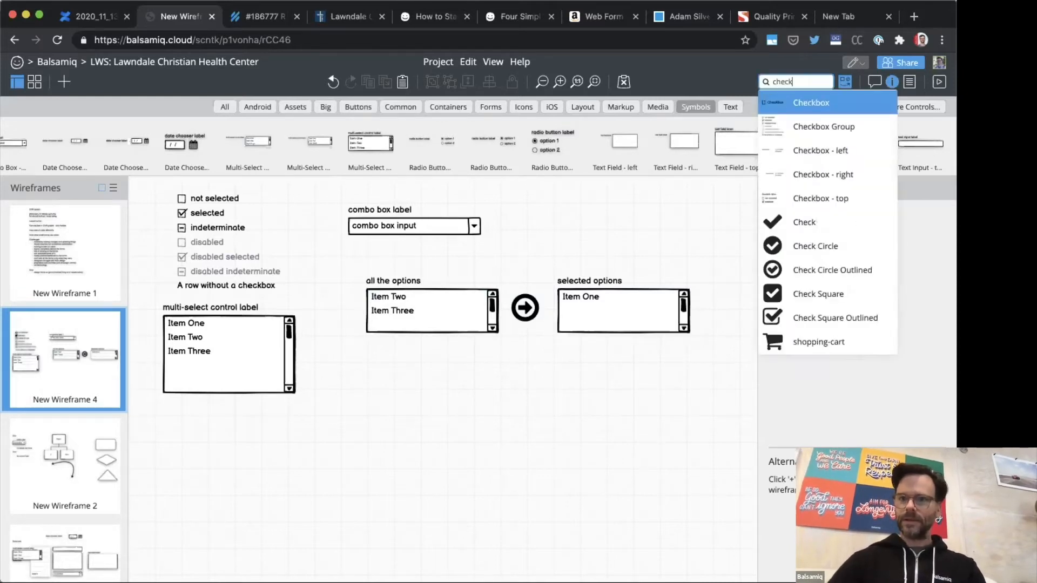
key(Down)
key(Down)
key(Down)
key(Down)
key(Down)
key(Return)
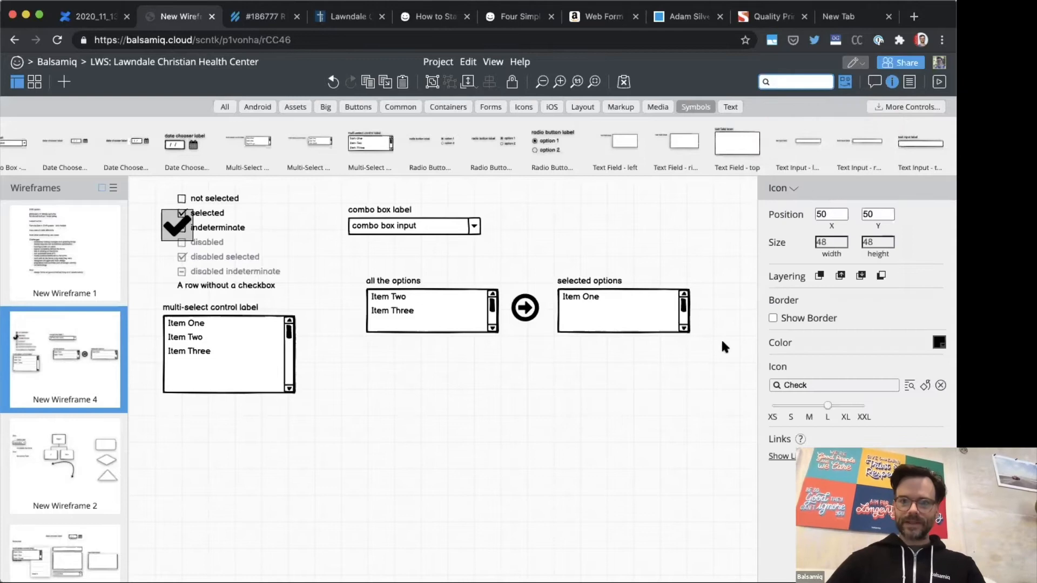
Step: Place the Check icon beside Item Two in the "all the options" list at about X 477, Y 174, and shrink it to size XS
click(791, 405)
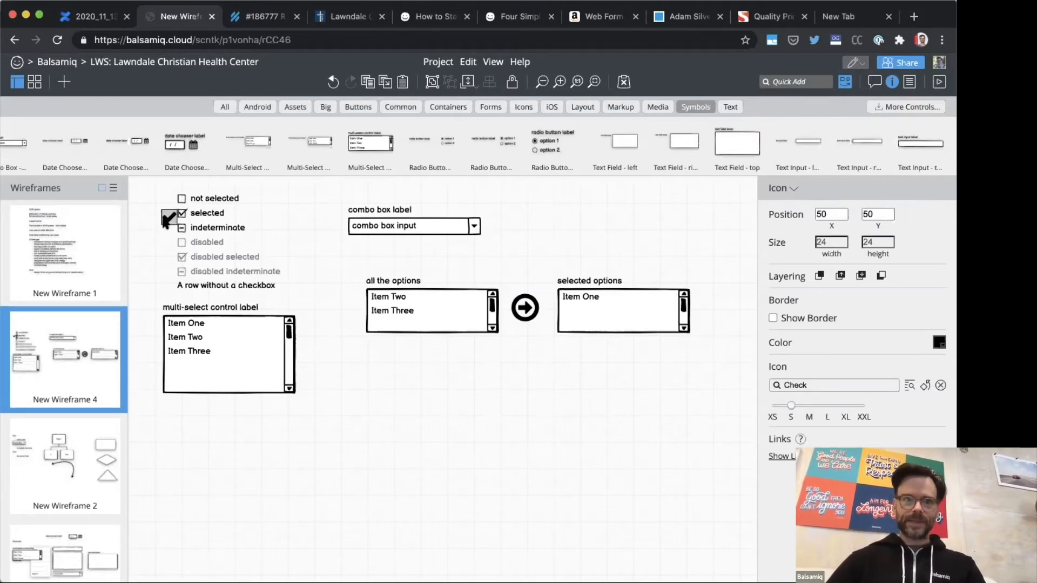
right_click(168, 217)
click(297, 194)
drag(172, 219, 455, 301)
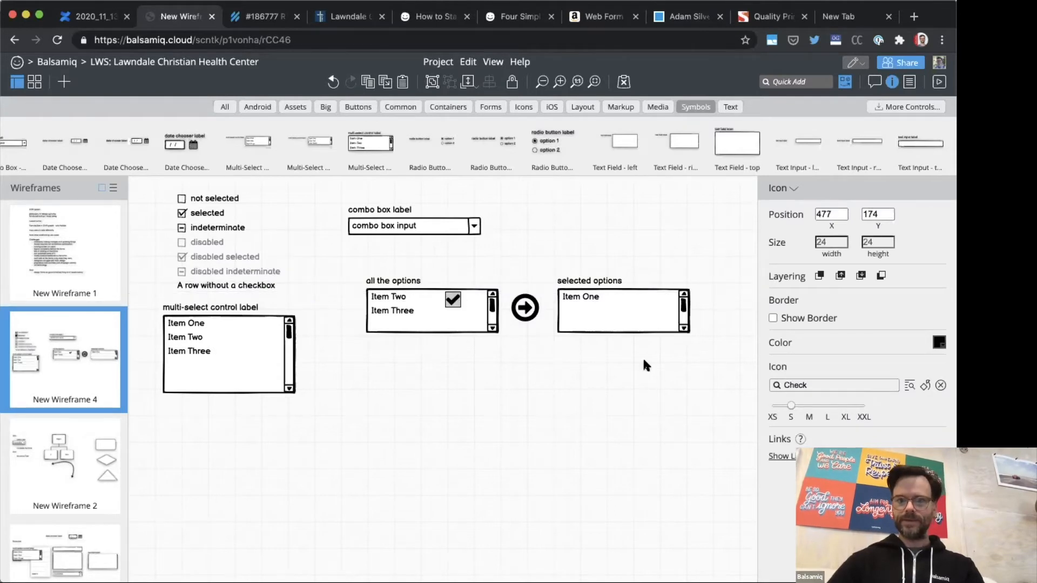
click(772, 406)
Step: Duplicate the Check icon, change the copy to the ban icon and place it beside Item Three at about X 477, Y 192
key(super+d)
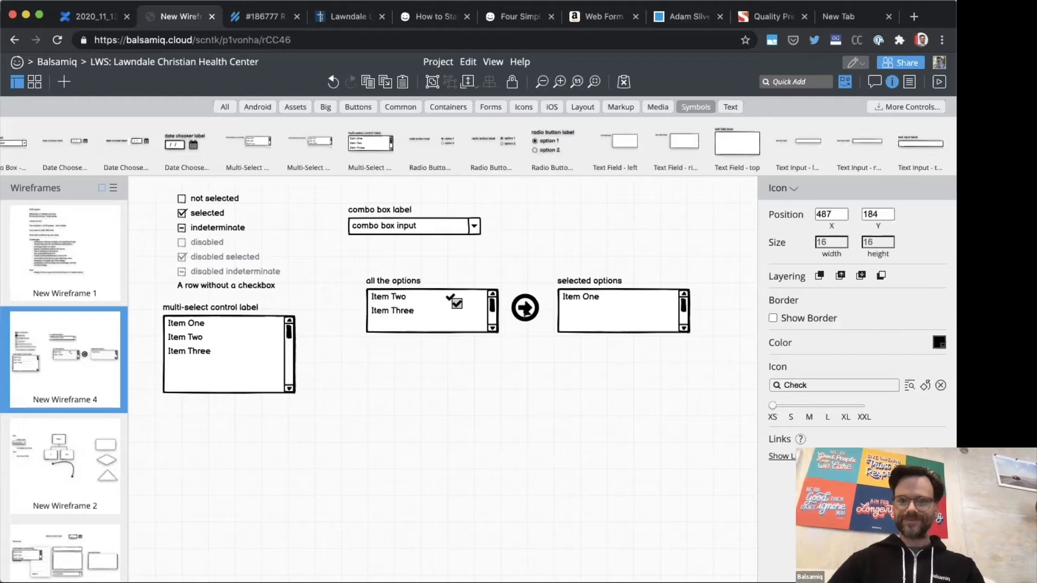
double_click(805, 383)
text(dele)
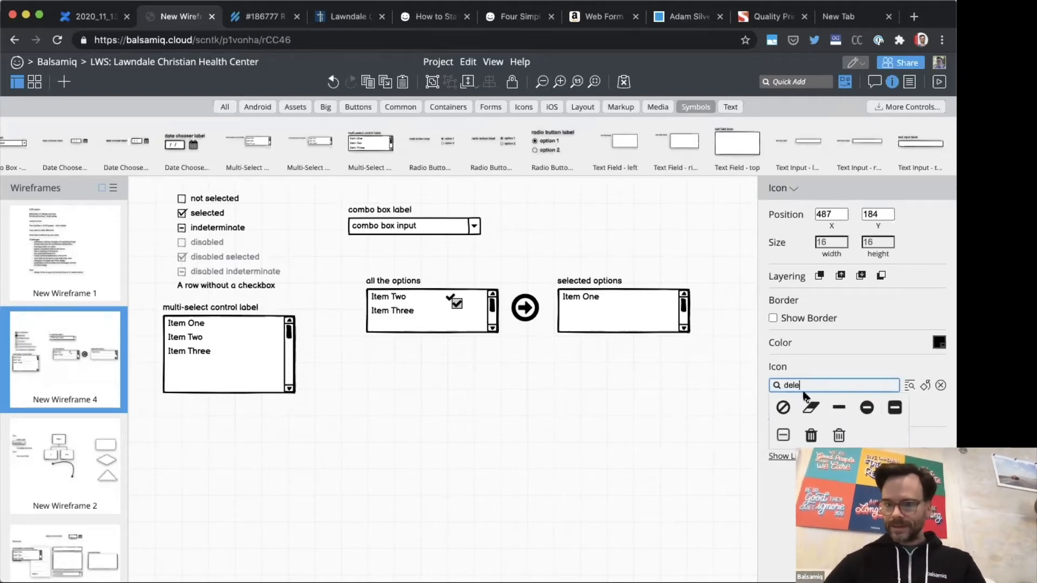
click(783, 408)
drag(457, 303, 453, 310)
key(Down)
key(Down)
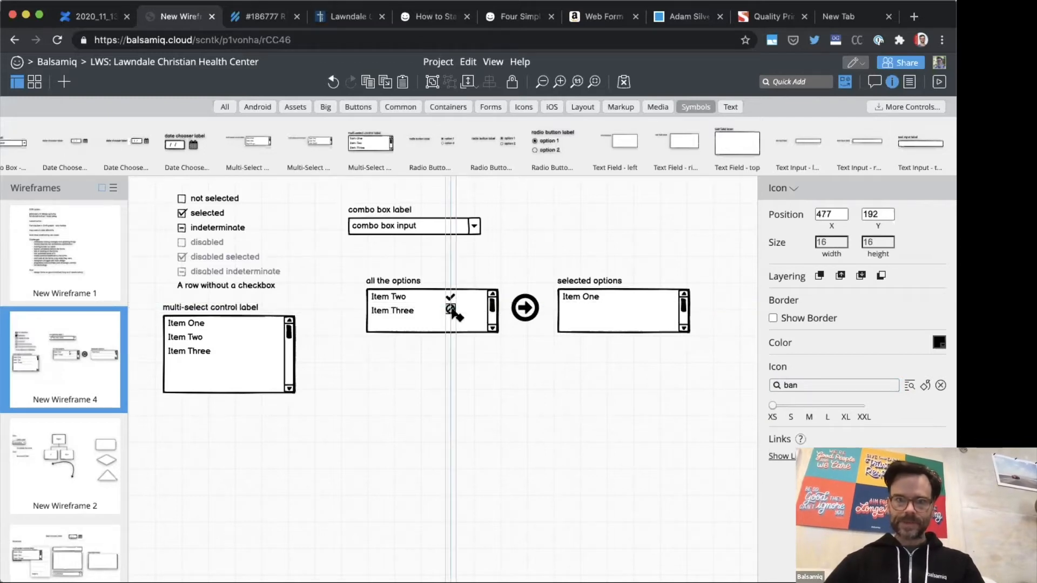
Step: Shift the check and ban icons together towards the list's scrollbar, to X 517
shift+click(453, 300)
key(shift+Right)
key(shift+Right)
key(shift+Right)
key(shift+Right)
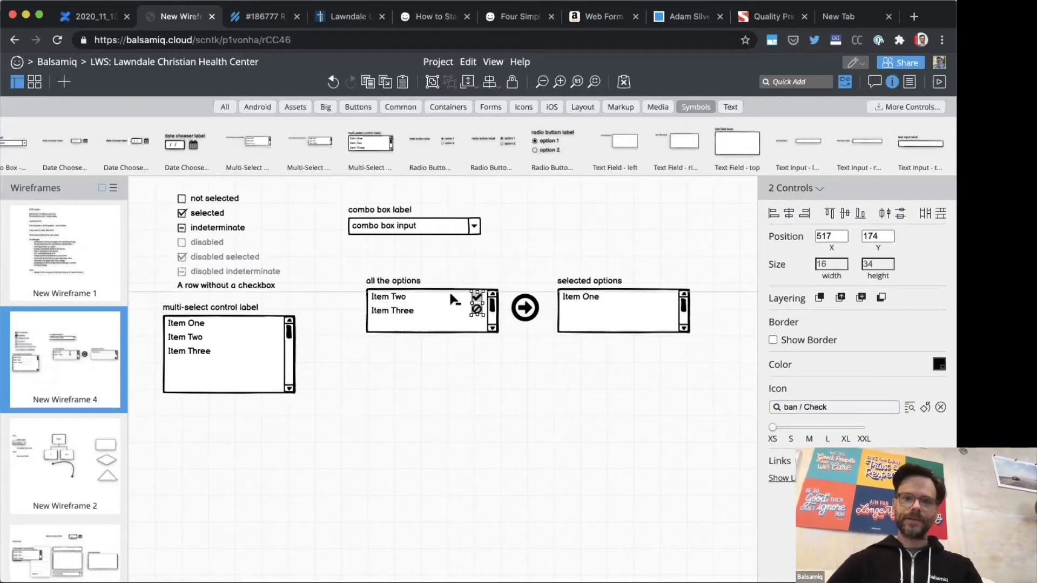
Step: Override the "all the options" list to remove its scrollbar
click(454, 319)
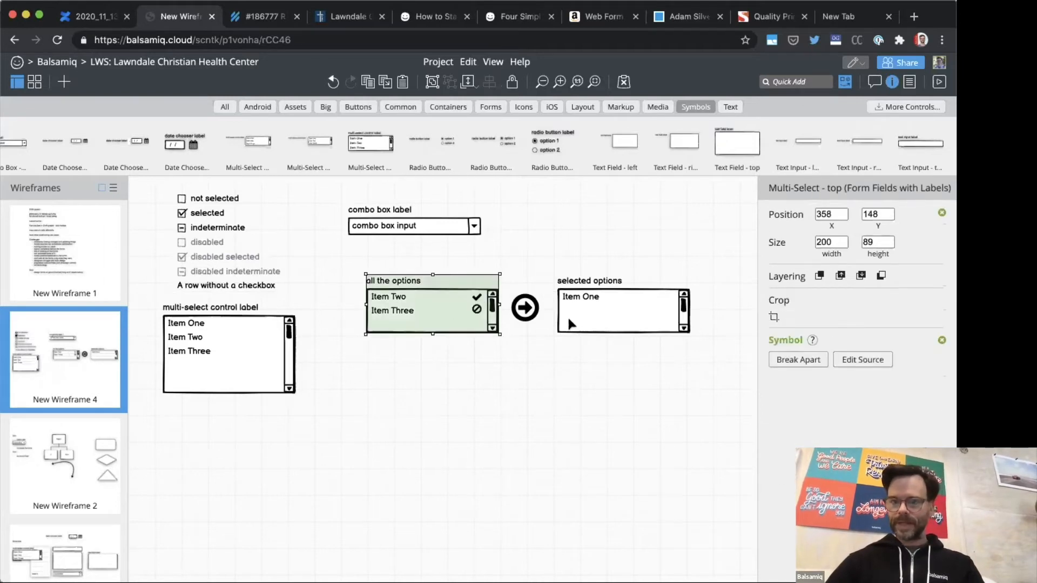
double_click(480, 324)
click(482, 324)
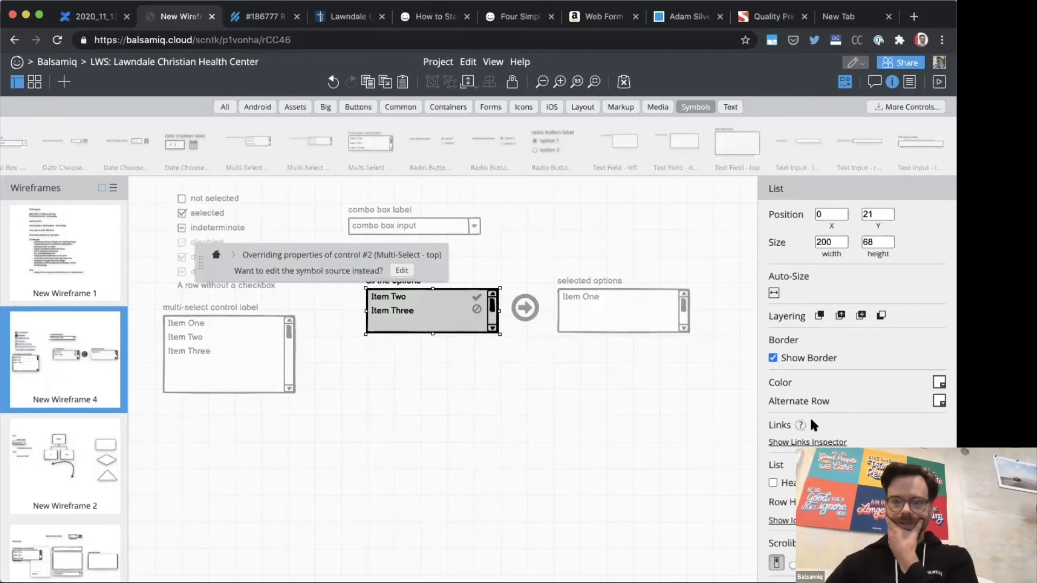
scroll(813, 421, down, 3)
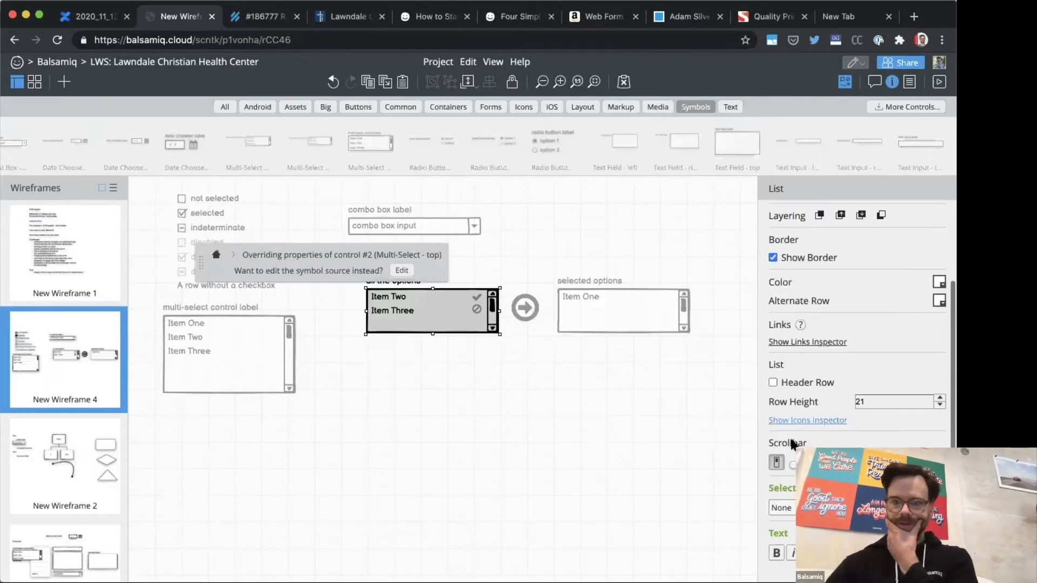
click(625, 422)
Step: Shift the check and ban icons together up to the right edge of the "all the options" list
click(477, 296)
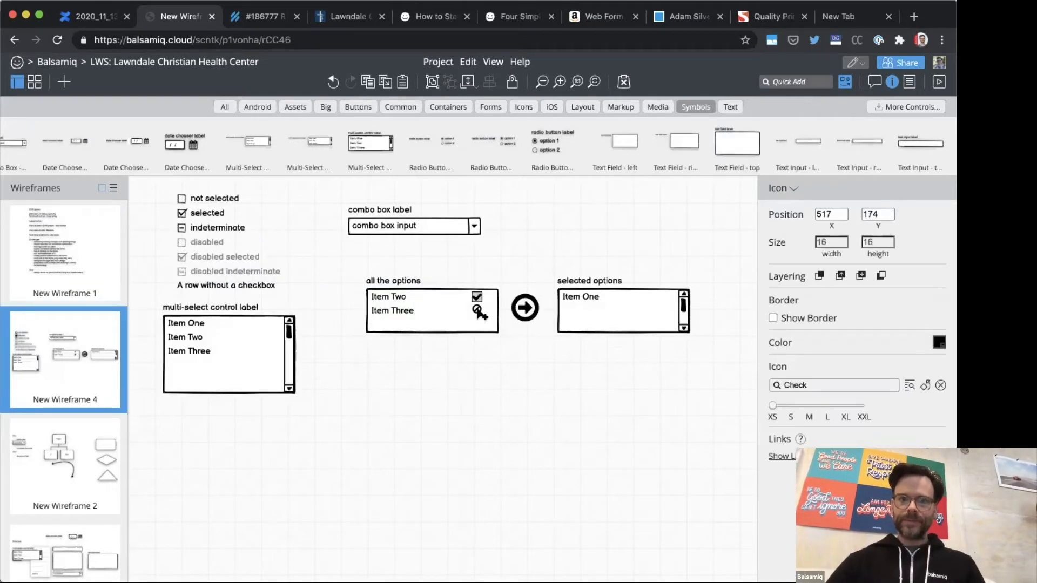
shift+click(477, 309)
key(shift+Right)
key(shift+Right)
click(473, 367)
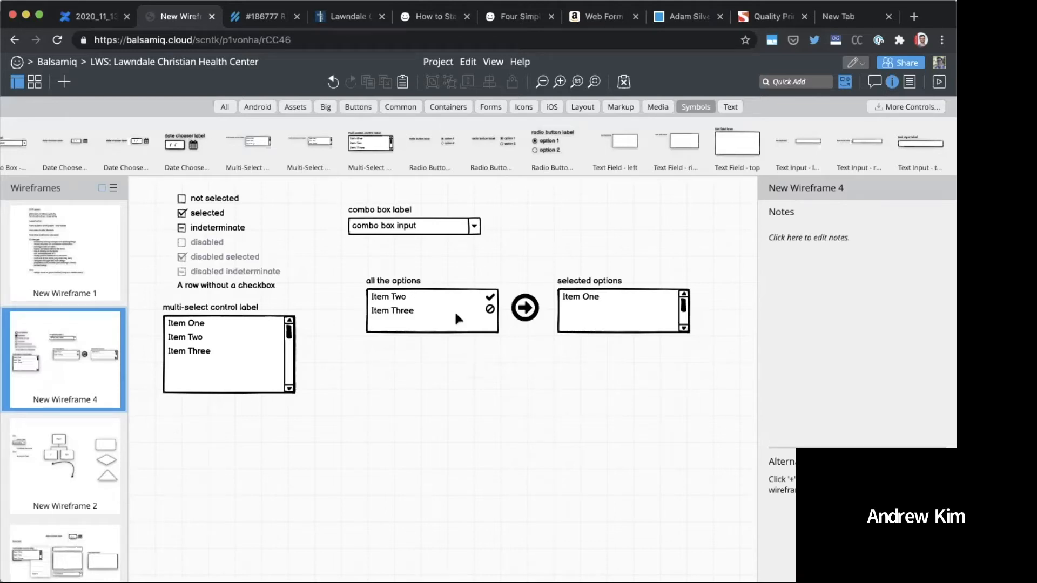
Step: Add a label reading "Accumulator" and place it above the arrow icon at about X 553, Y 117
text(/ba)
key(BackSpace)
text(label)
key(Return)
key(Return)
text(Accumulator)
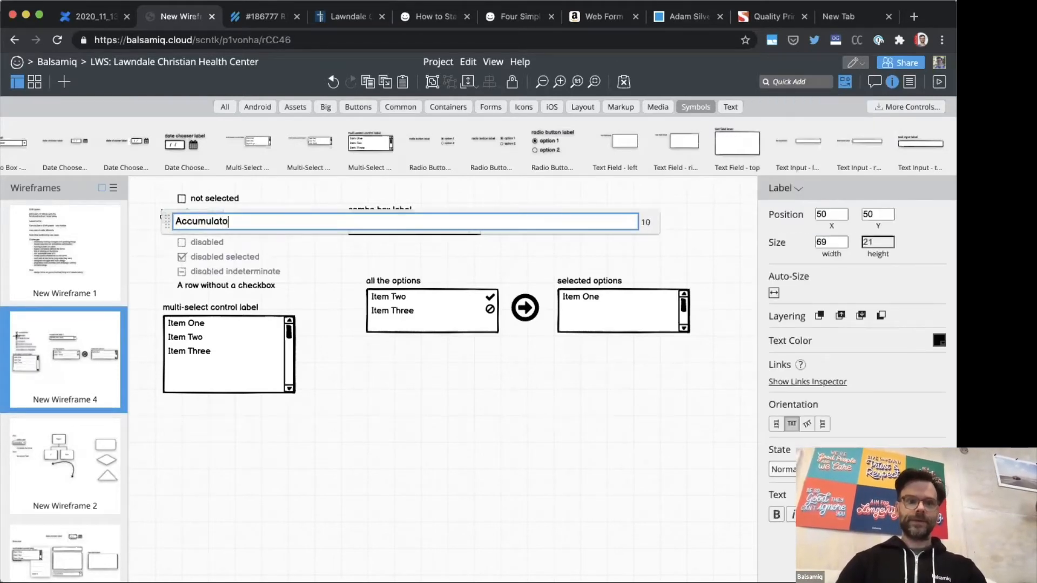
key(Return)
drag(186, 216, 570, 273)
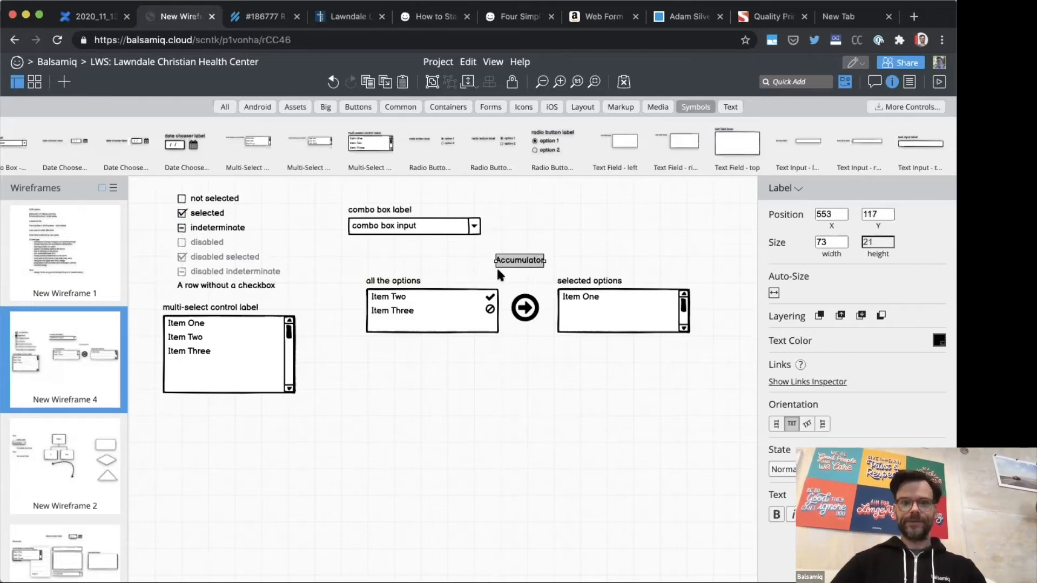
click(480, 368)
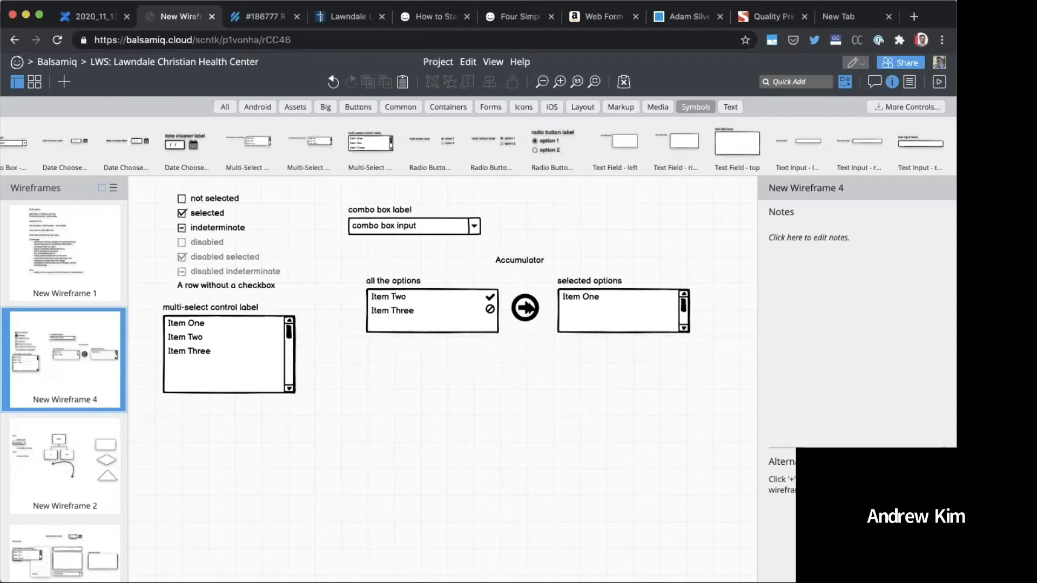
Step: Duplicate the circled arrow icon, change the copy to arrow-left at size M and place it just below the original at about X 584, Y 220
click(530, 306)
key(super+d)
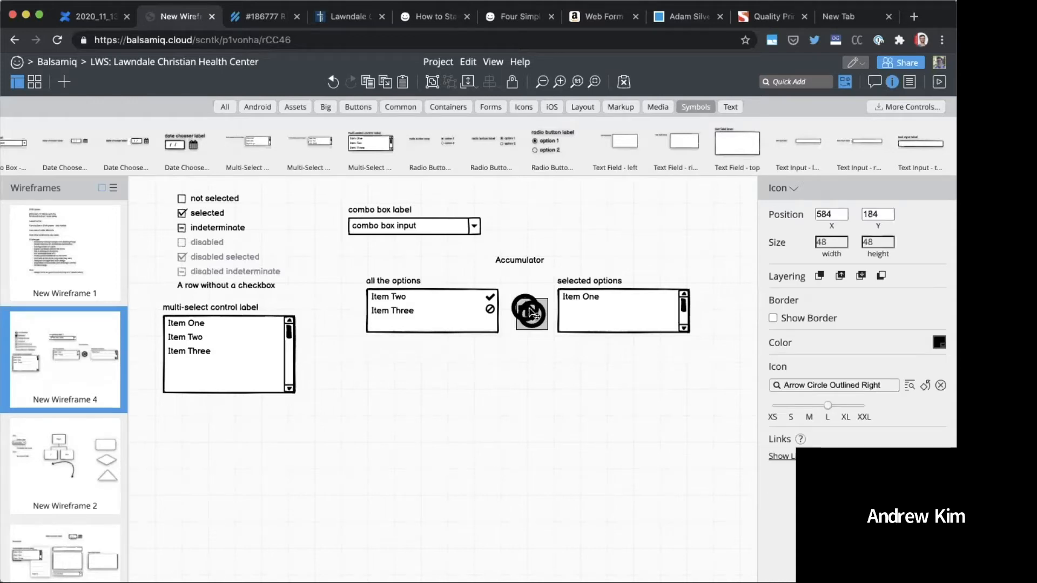
click(823, 385)
text(arr)
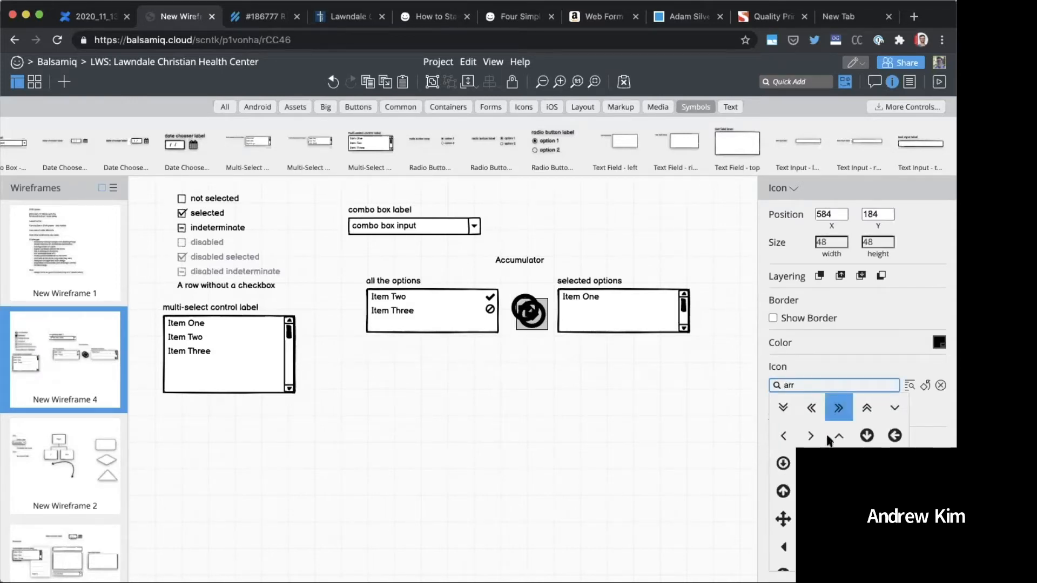
click(838, 491)
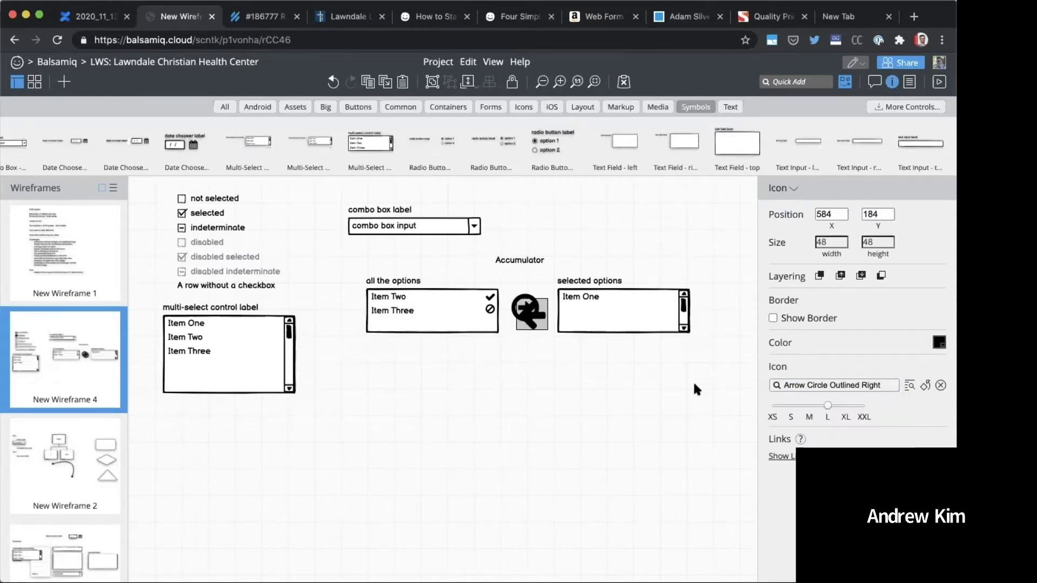
click(811, 406)
drag(530, 327, 528, 346)
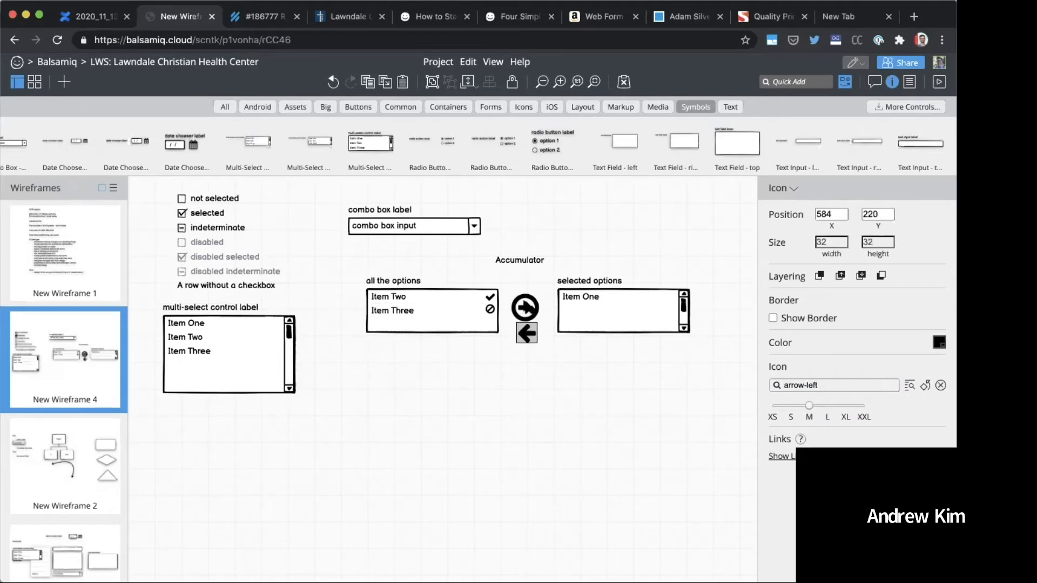
Step: Change the circled arrow icon between the two lists to the plain arrow-right icon
click(524, 308)
click(808, 384)
text(arr)
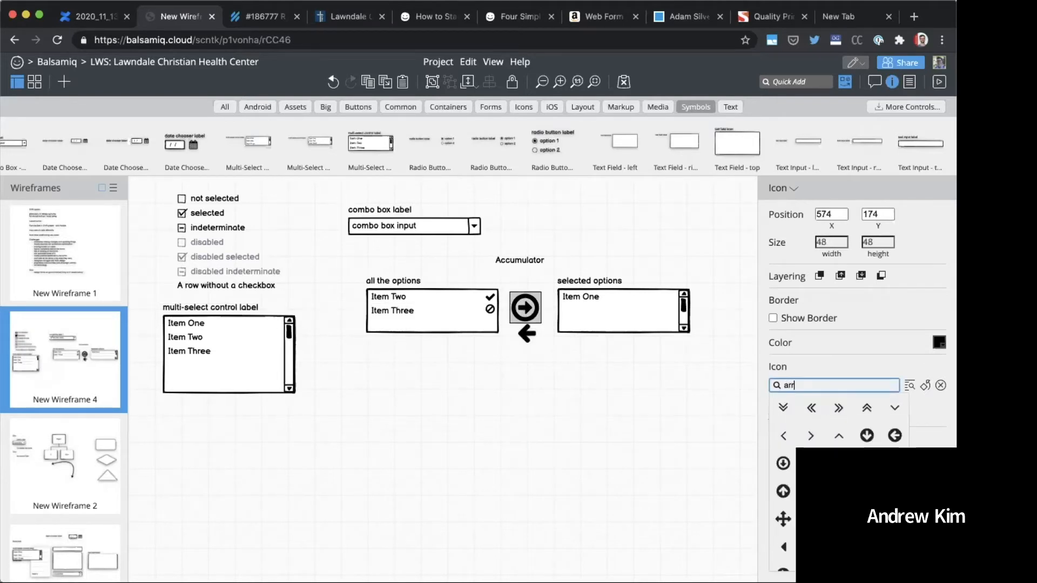
click(810, 406)
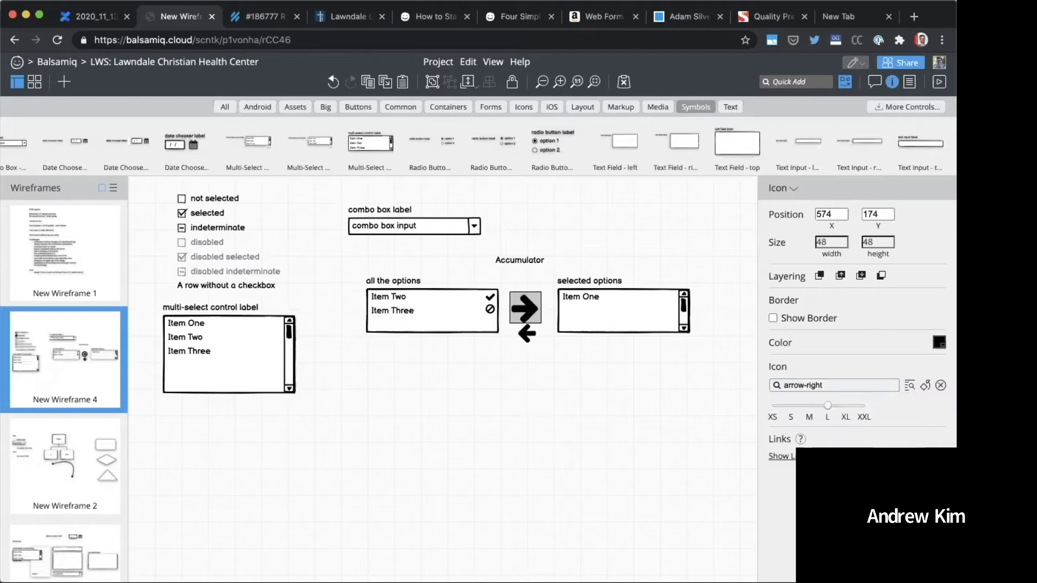
Step: Set the arrow-right icon to size M and line both arrows up between the lists, with the arrow-left at X 584, Y 208
click(808, 405)
drag(527, 303, 532, 300)
drag(532, 336, 534, 329)
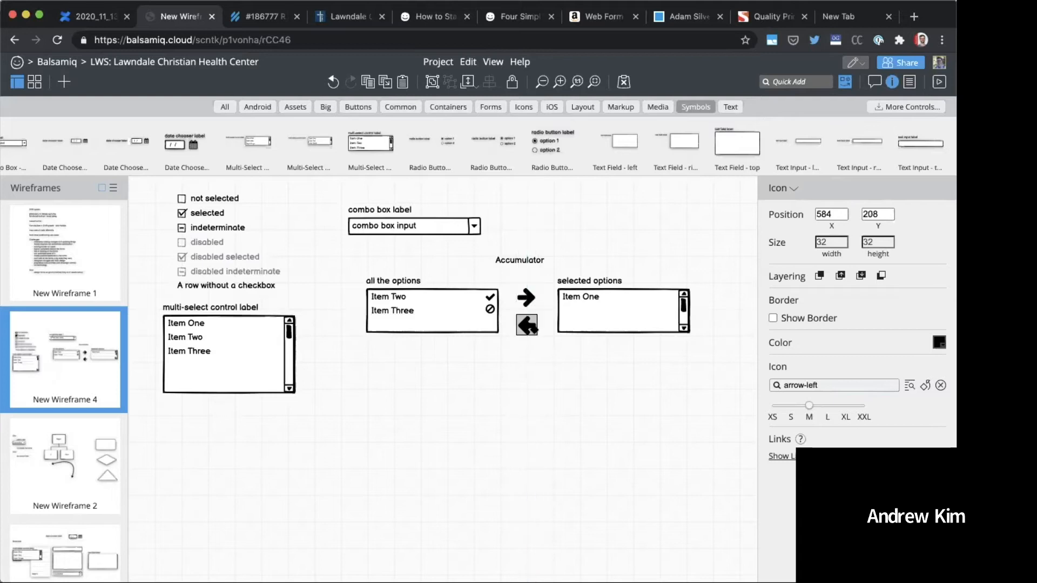
Step: Show borders around both arrow icons and nudge them slightly closer together, with the arrow-left at X 584, Y 207
click(534, 297)
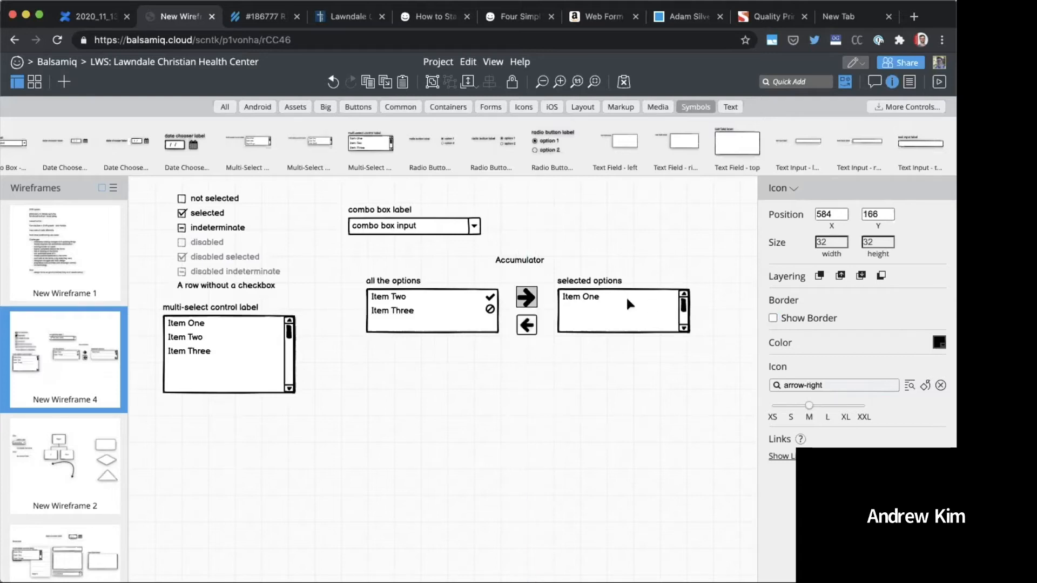
click(597, 393)
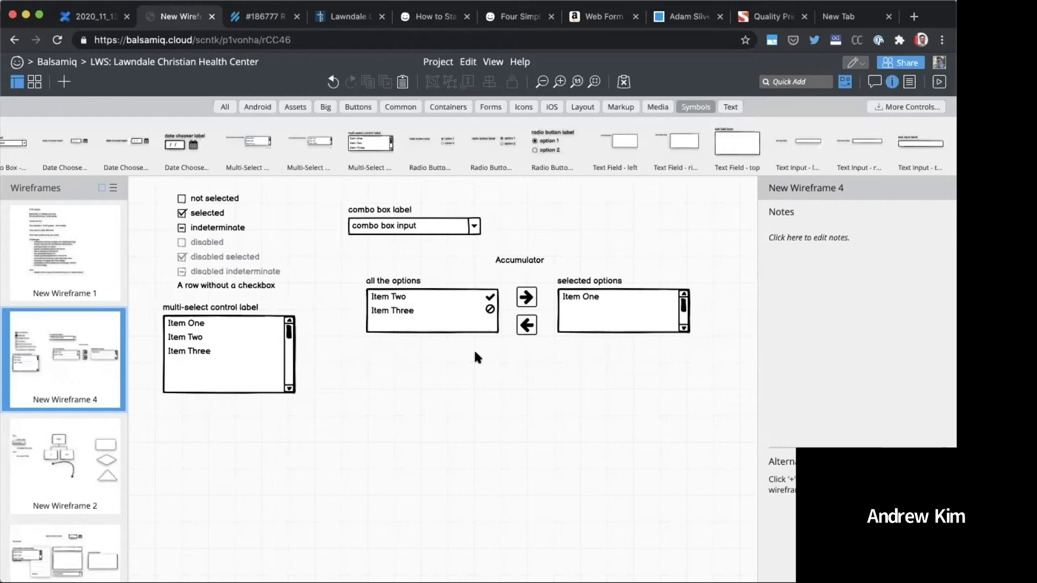
click(526, 298)
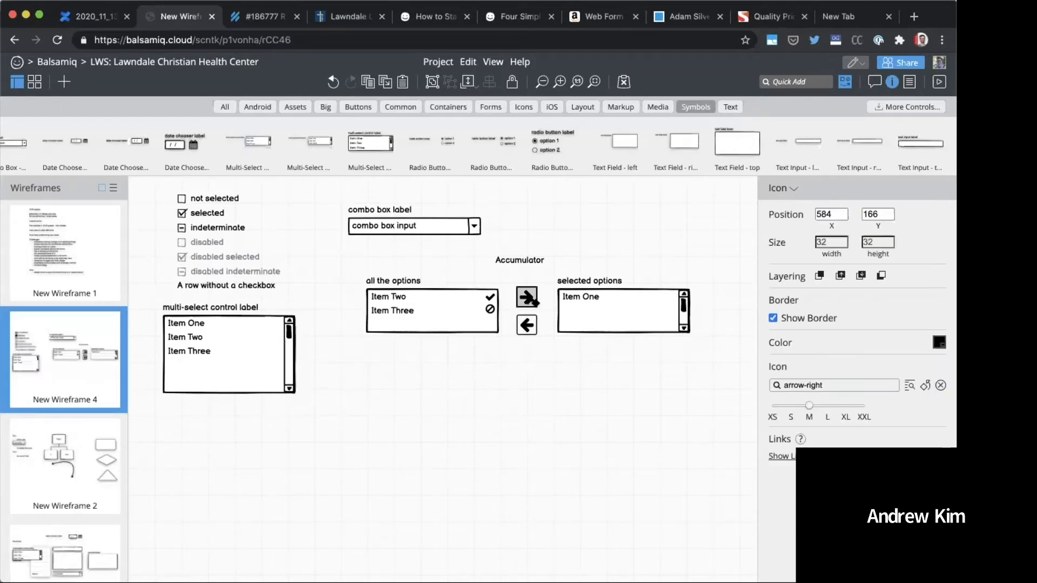
key(Escape)
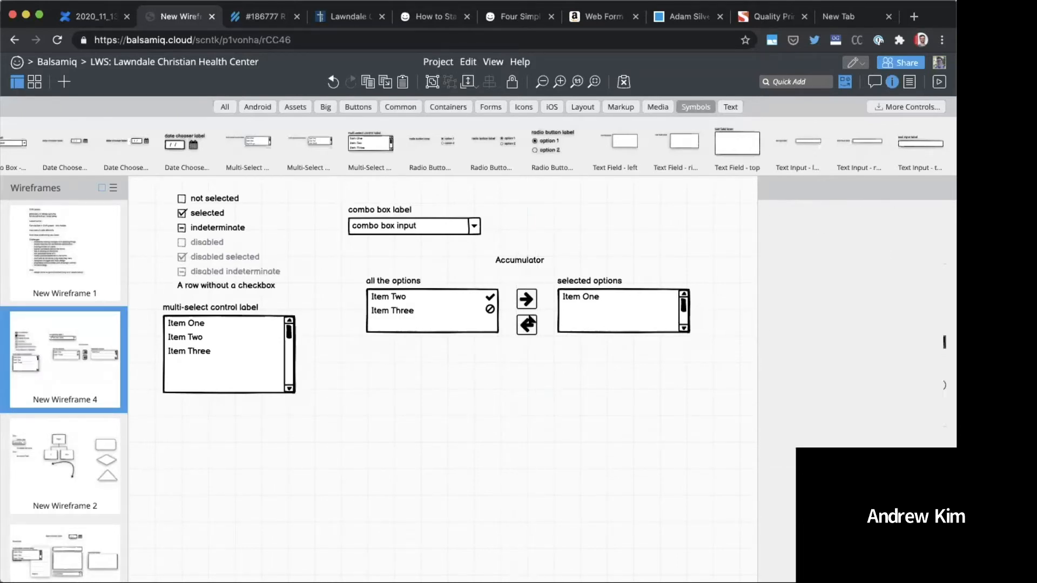
click(532, 326)
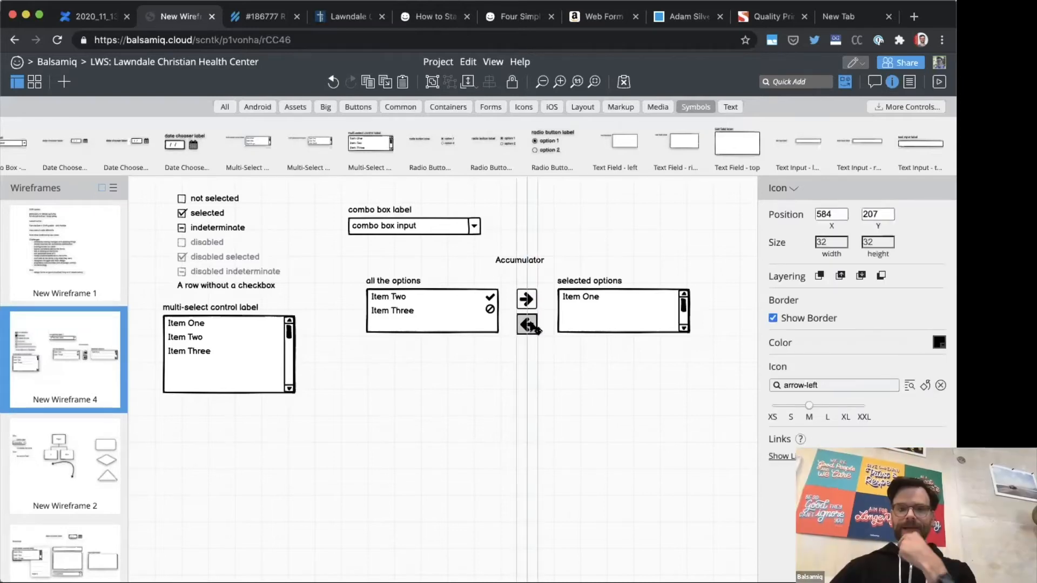
click(484, 366)
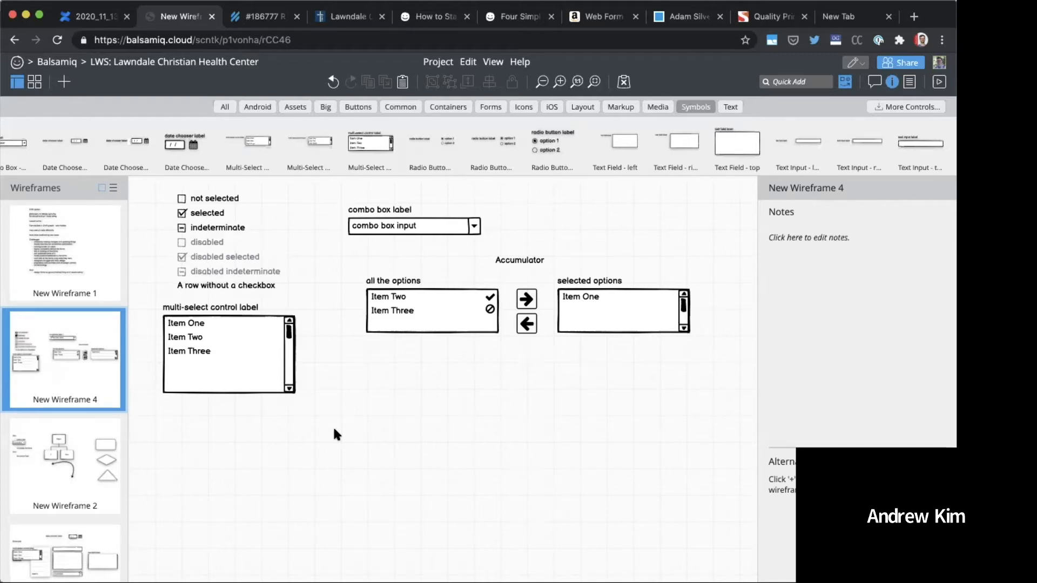
Step: Add a Data Grid and place it below the accumulator at about X 271, Y 282
key(ctrl+slash)
text(data)
key(Return)
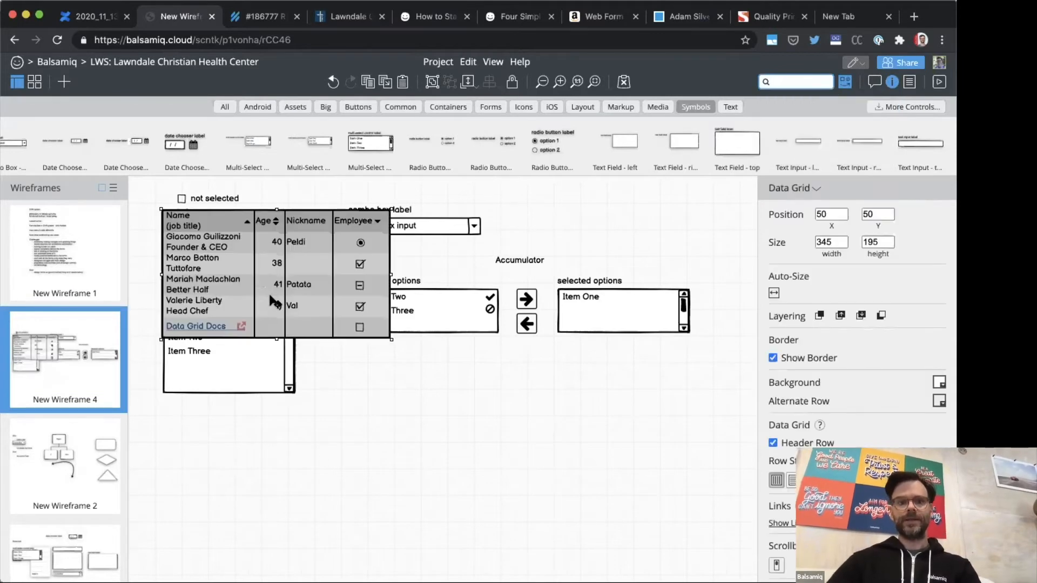
drag(271, 294, 417, 448)
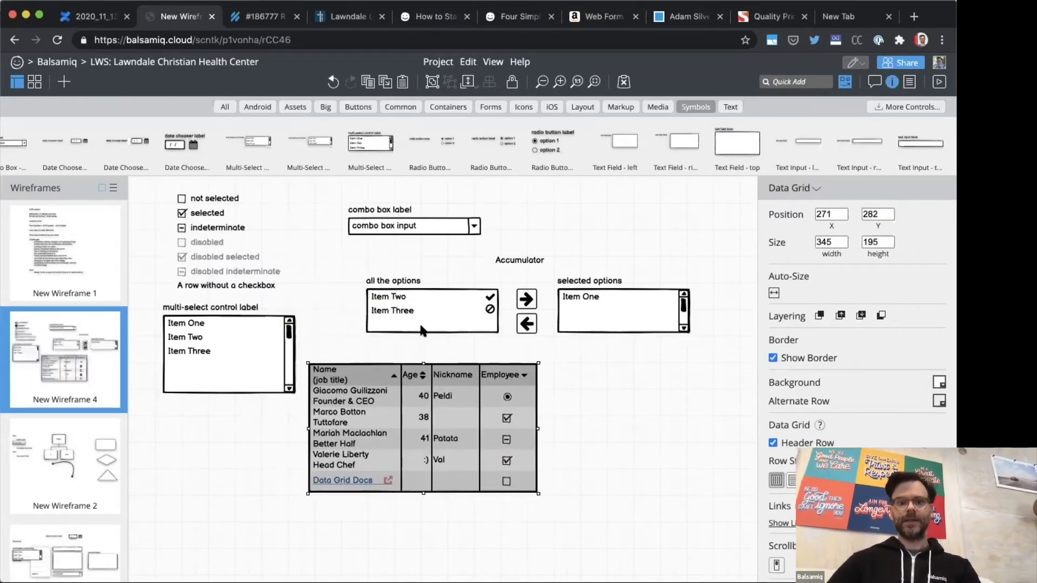
Step: Clear the canvas selection and hide the UI library strip
click(423, 302)
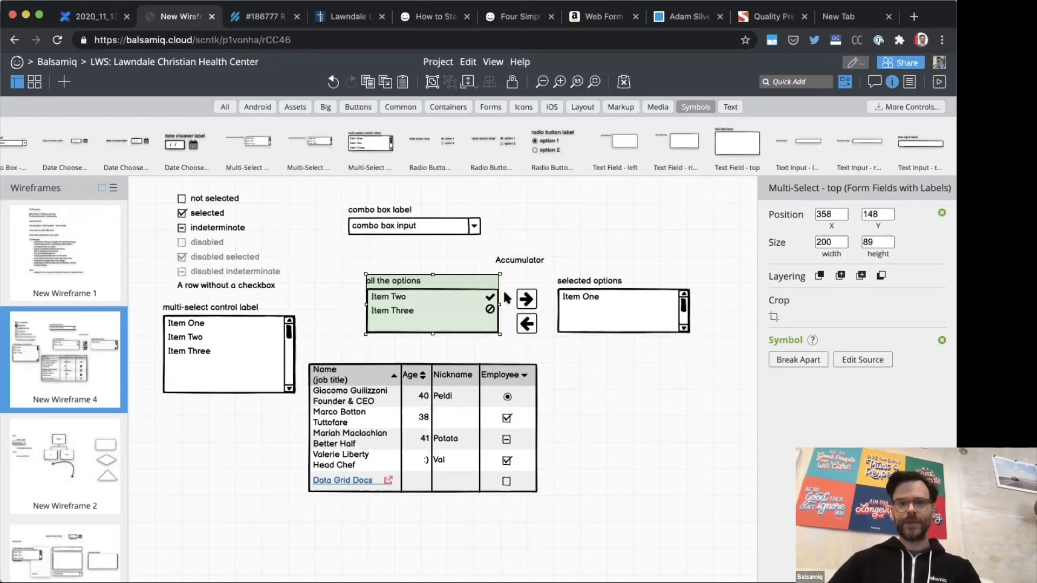
click(622, 234)
key(super+l)
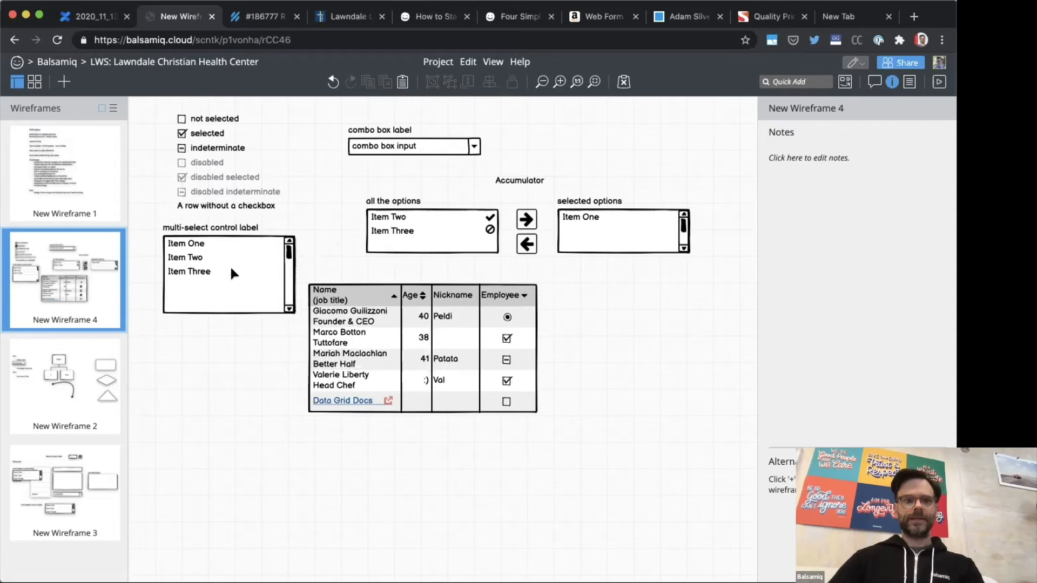
Step: Add a Text Area to the wireframe and give it a scrollbar
text(tex)
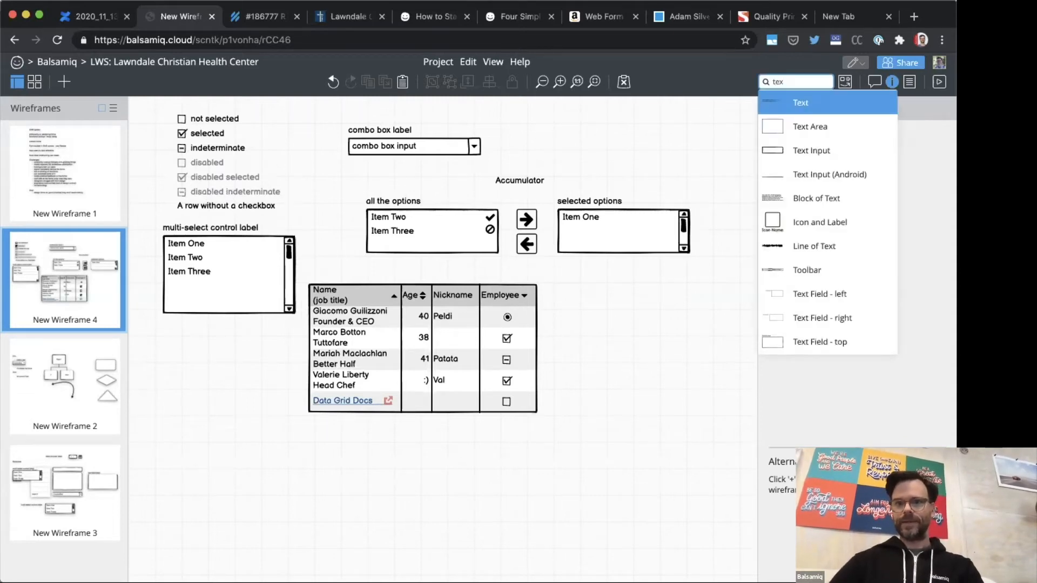
key(Down)
key(Down)
key(Up)
key(Return)
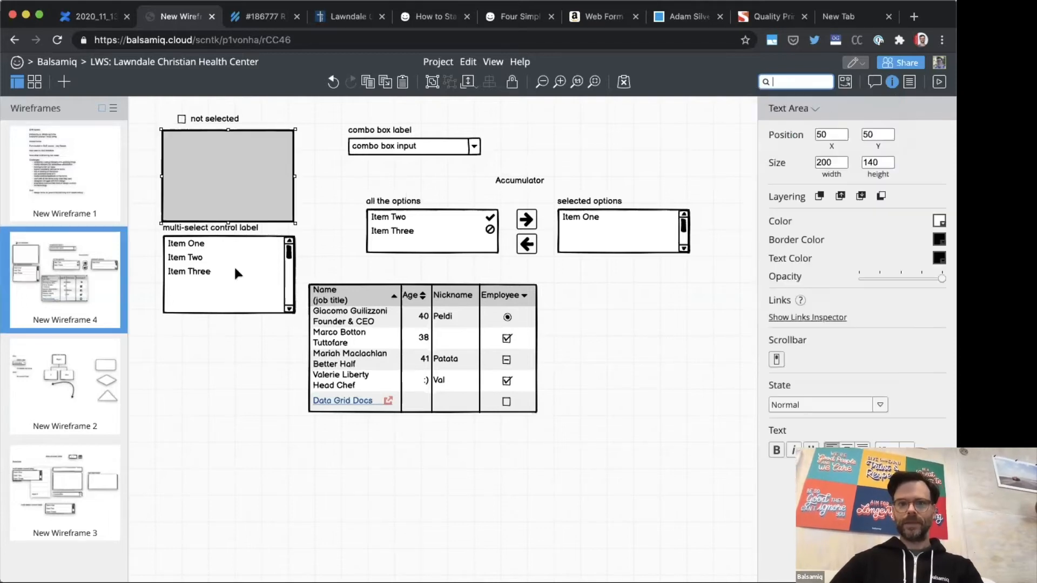
click(776, 359)
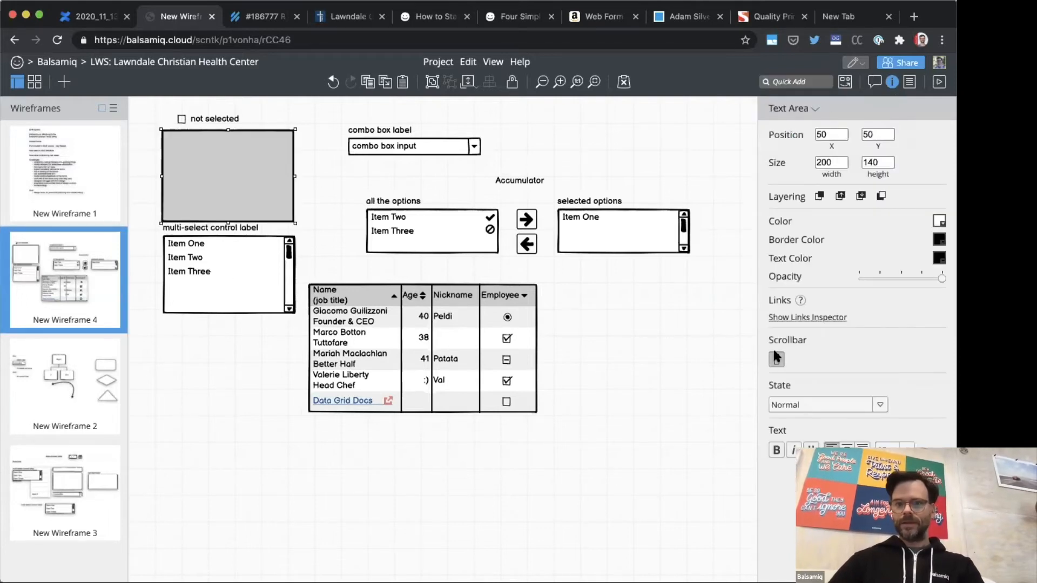
Step: Send the text area to the back and move it behind the checkbox group to about X 58, Y 14
right_click(243, 176)
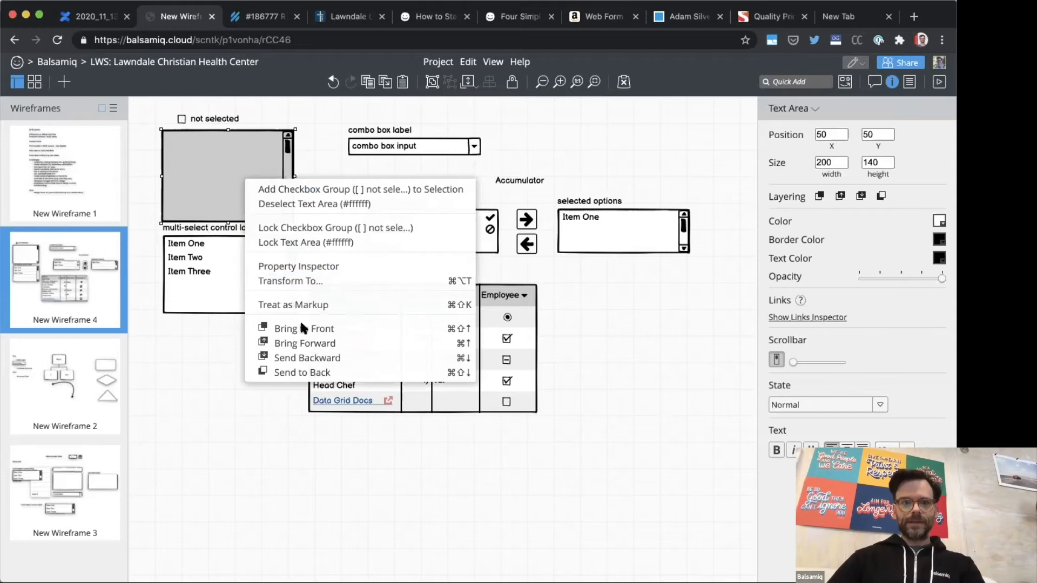
click(302, 373)
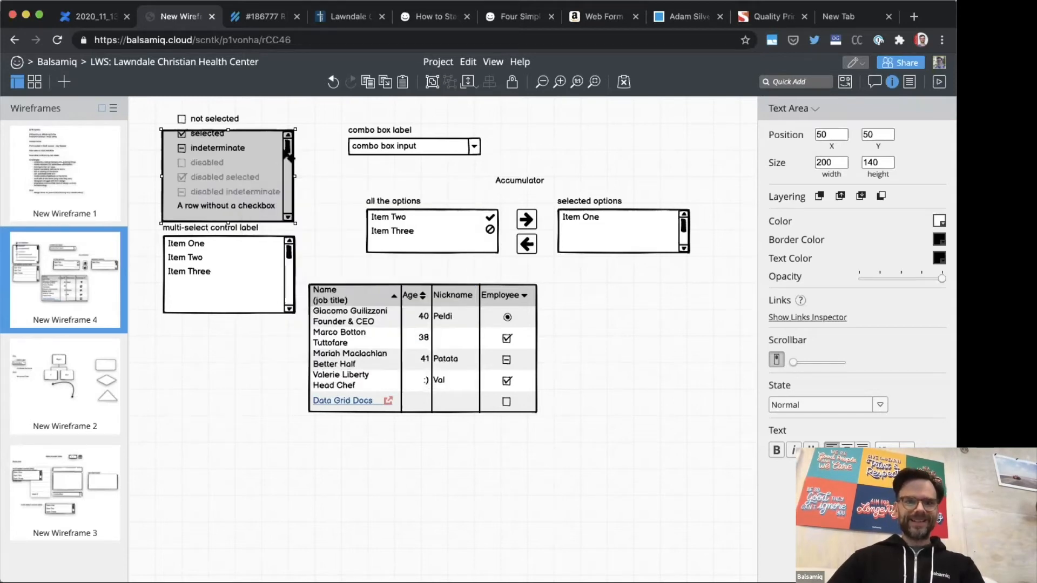
drag(289, 153, 294, 133)
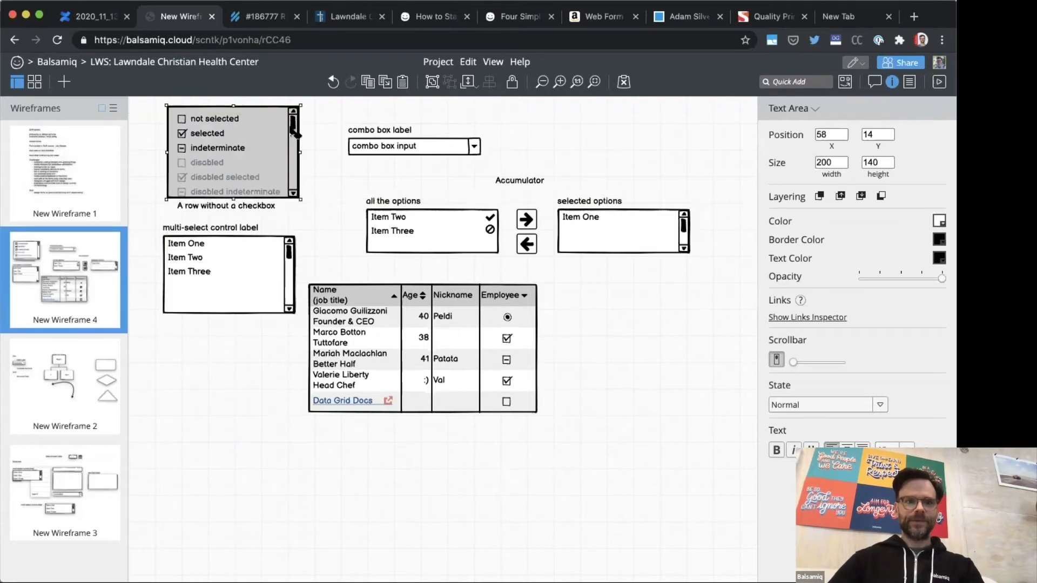
Step: Delete the "A row without a checkbox" line from the checkbox group so its rows end inside the scrolling box
double_click(241, 202)
key(BackSpace)
key(BackSpace)
key(Escape)
click(344, 163)
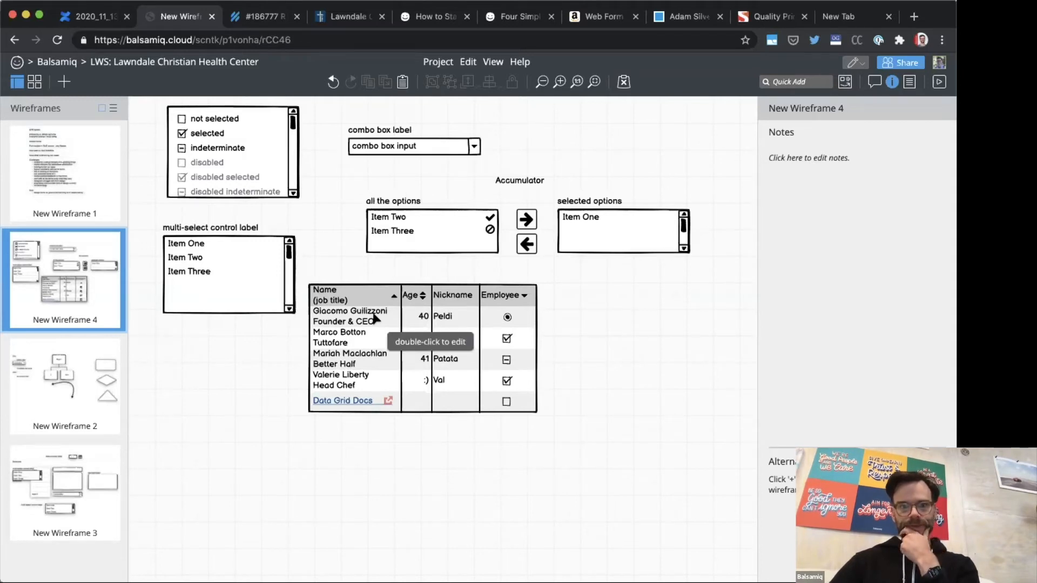
Step: Switch to the open "How to Start a Wireframe Project" article and go to the Wireframing Academy's Resources page
click(841, 17)
key(ctrl+shift+Tab)
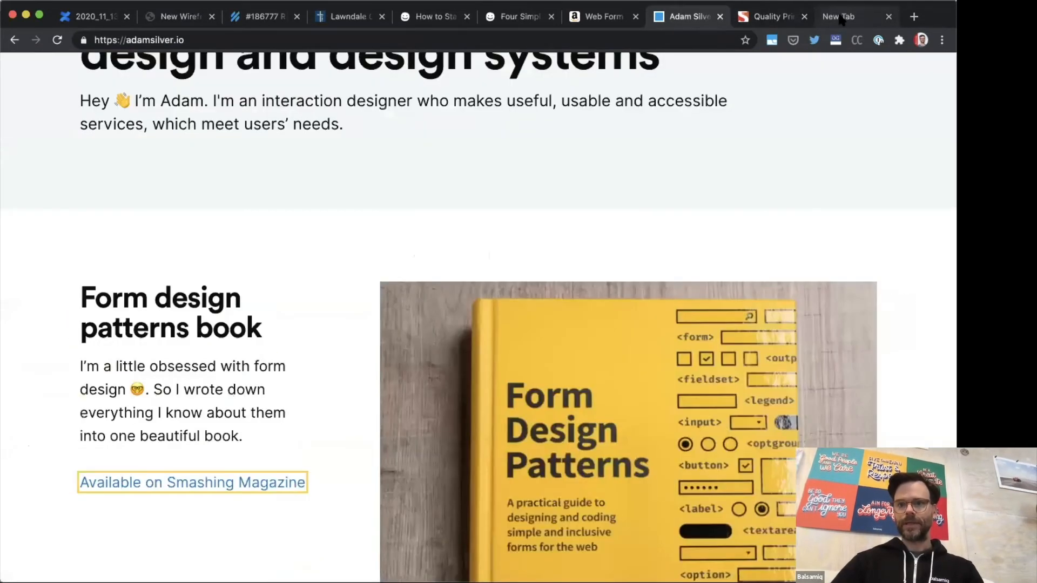
key(ctrl+shift+Tab)
key(ctrl+shift+Tab)
key(ctrl+shift+Tab)
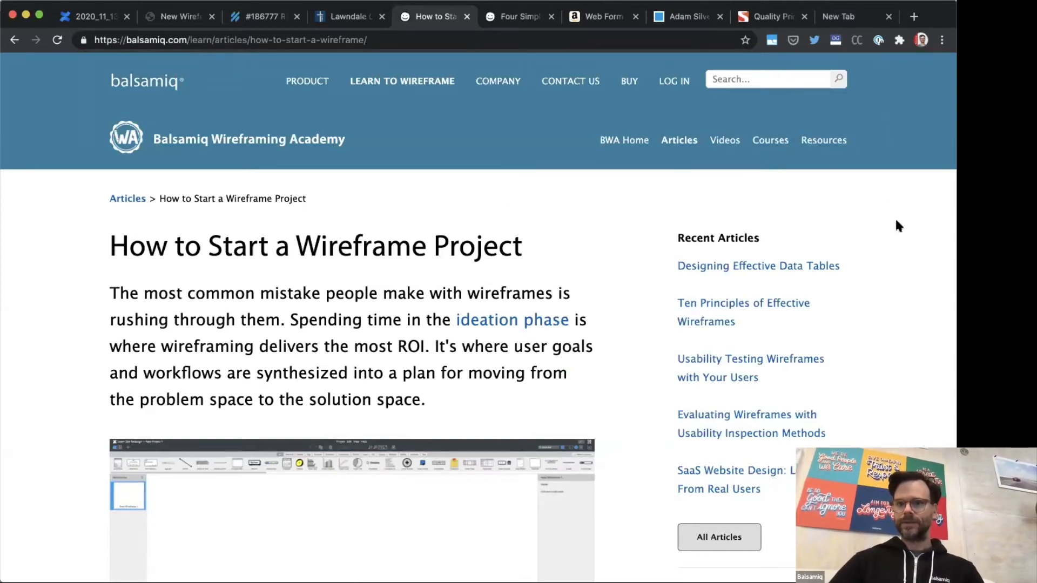
click(835, 150)
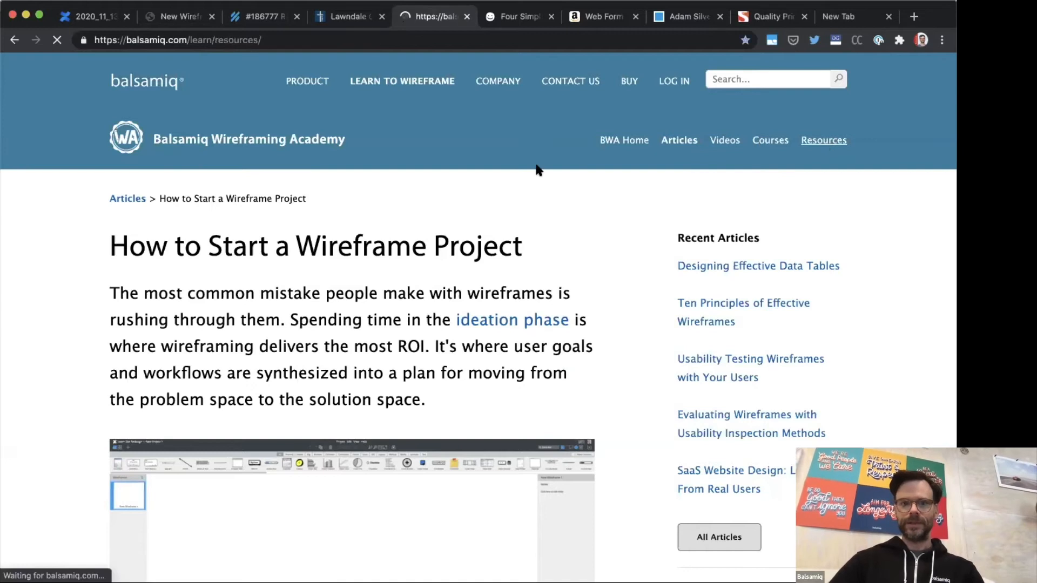
Step: Open the UI Control Guidelines and go to the Data tables guideline under Output Controls
scroll(536, 169, down, 1)
scroll(536, 169, down, 5)
click(462, 176)
scroll(451, 232, down, 10)
scroll(451, 232, down, 5)
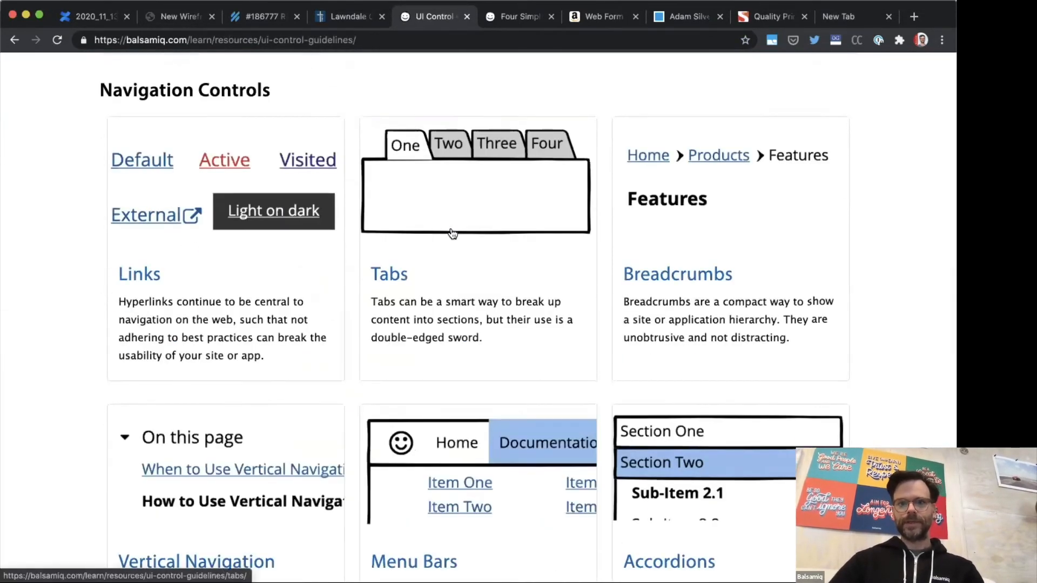
scroll(451, 232, down, 7)
scroll(452, 232, down, 12)
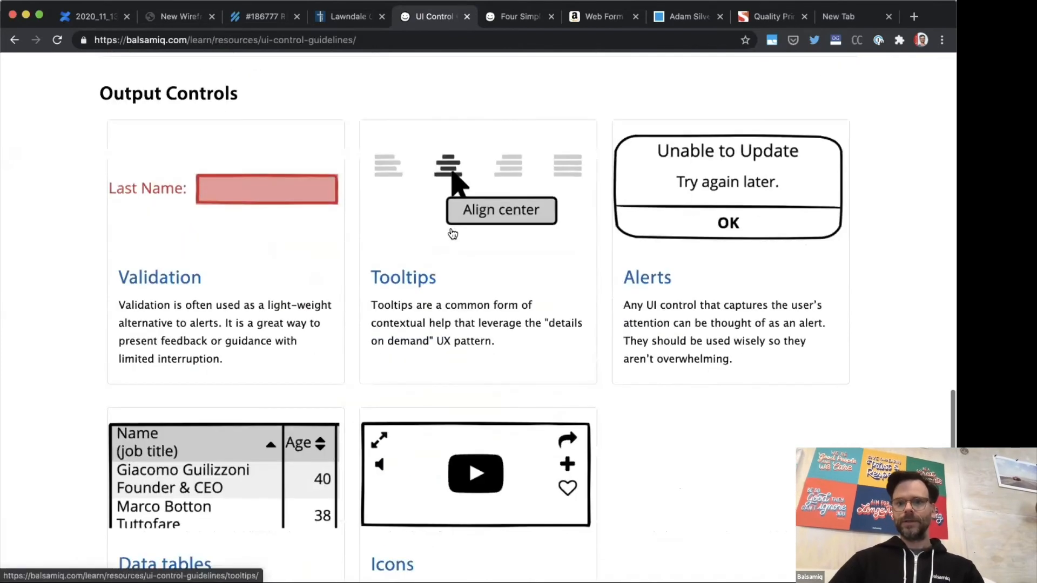
click(220, 241)
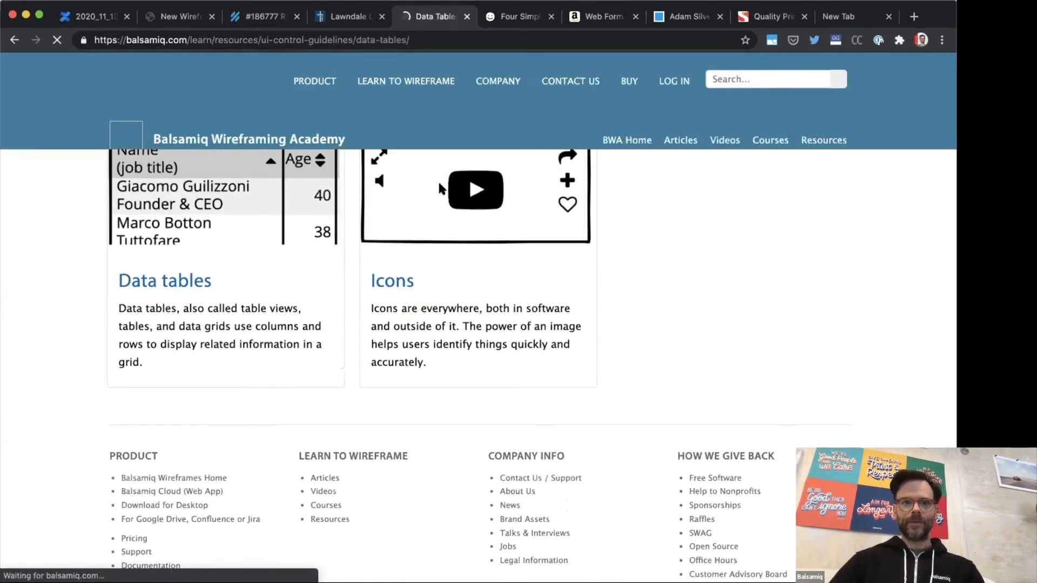
Step: Read the Data tables guideline, examining its best practices, the Basic usage example, the Tree Table variation and the Further reading list
scroll(439, 183, down, 2)
scroll(439, 184, down, 15)
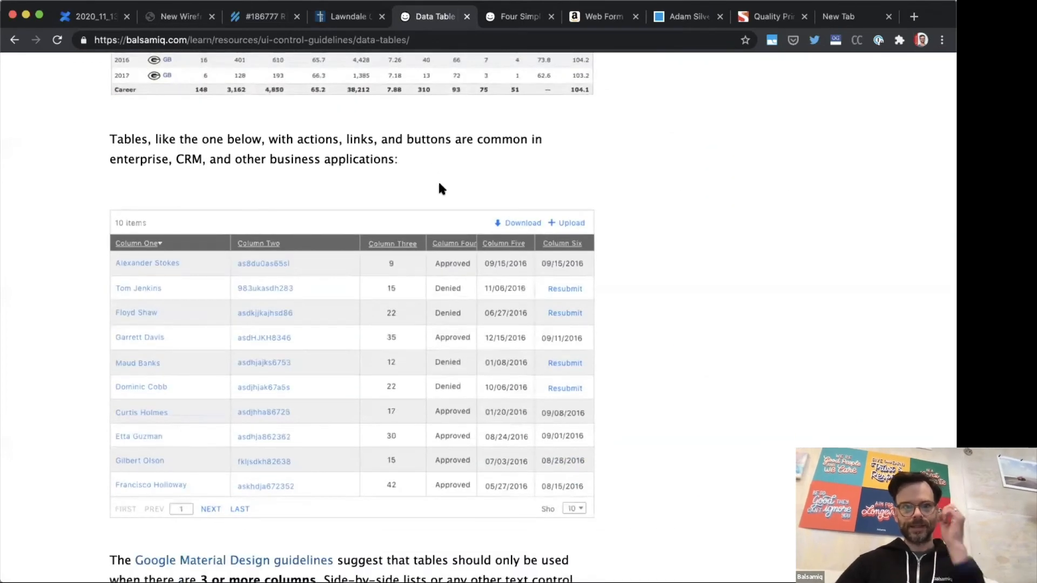
scroll(439, 184, down, 7)
scroll(440, 183, down, 17)
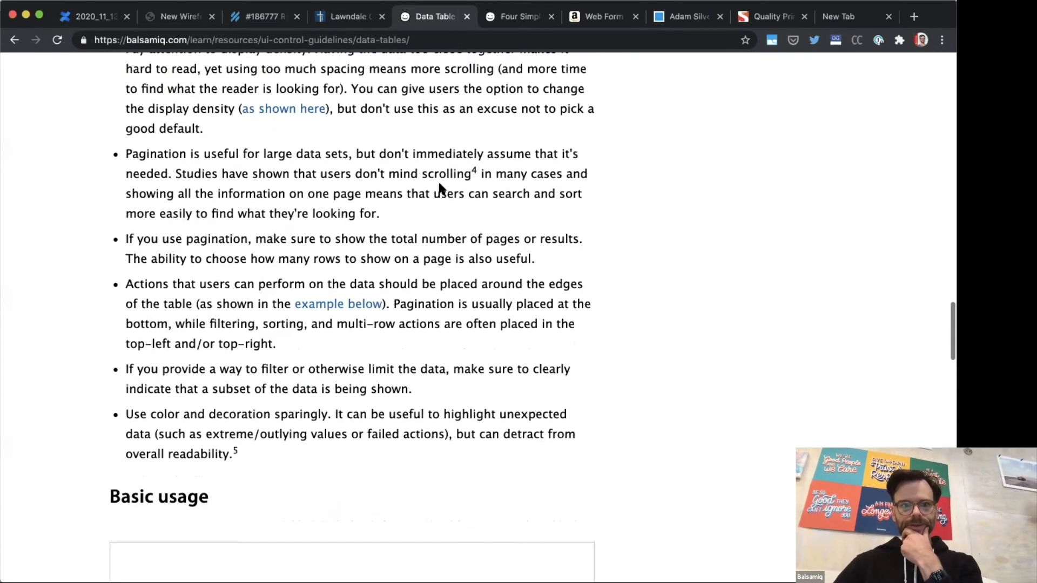
scroll(440, 188, down, 1)
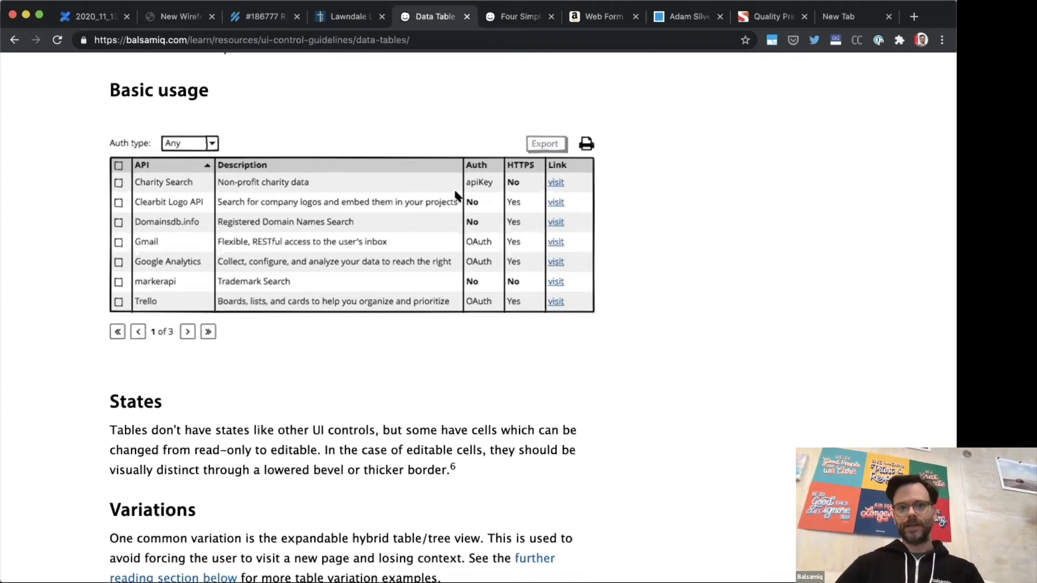
scroll(457, 194, down, 10)
scroll(456, 196, down, 3)
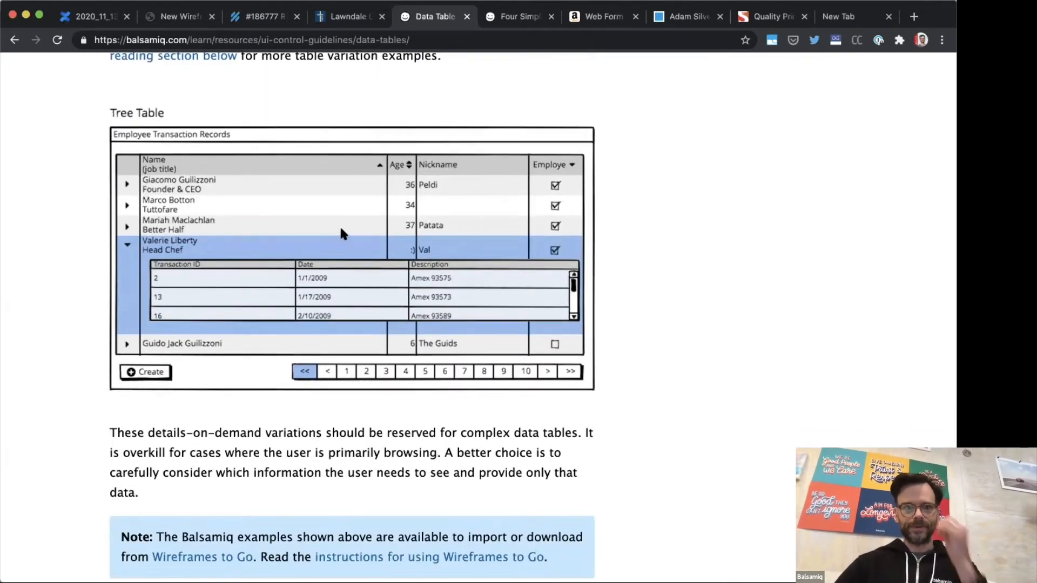
scroll(340, 233, down, 9)
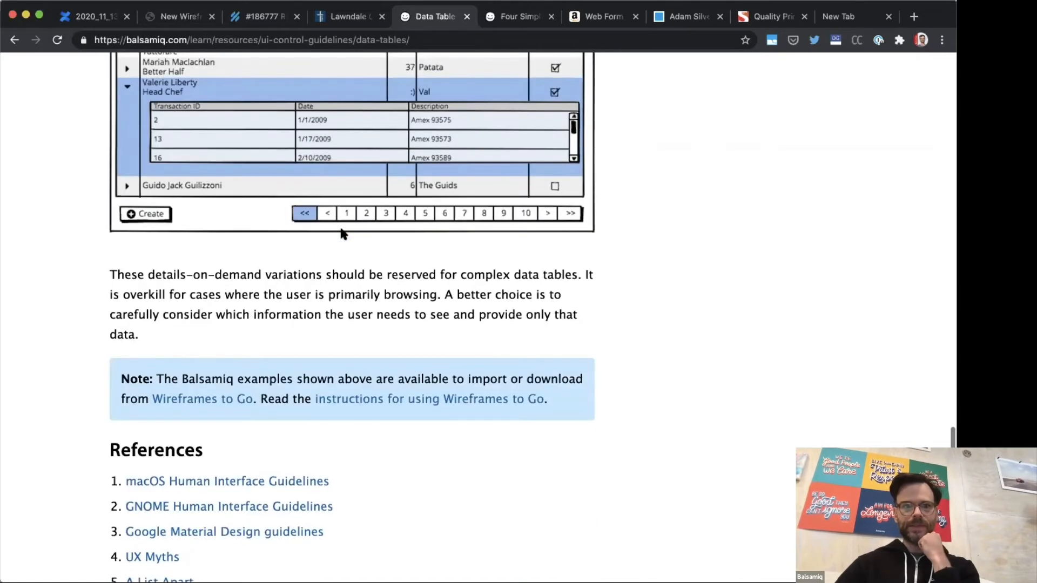
scroll(340, 233, up, 12)
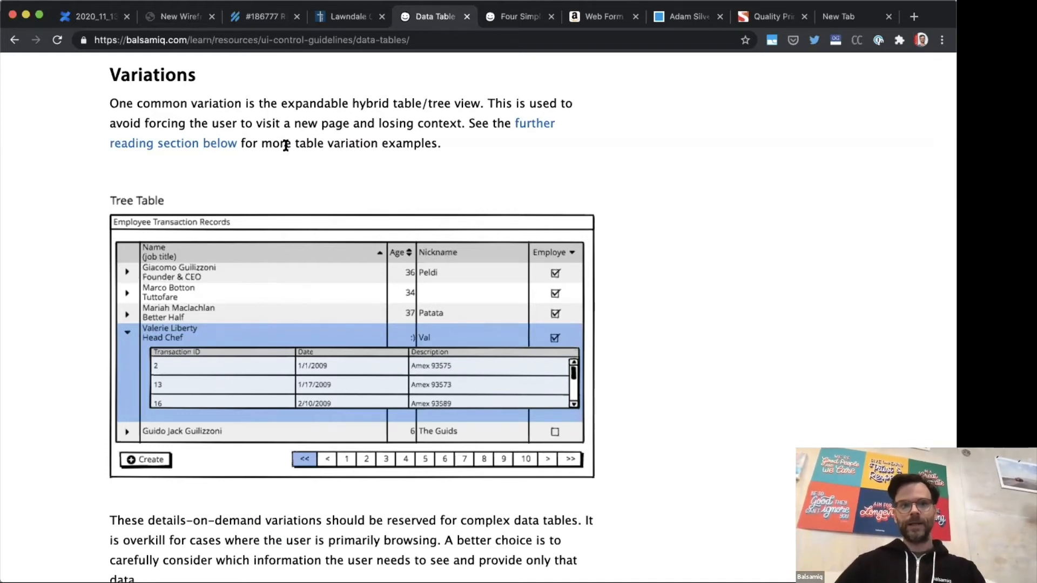
scroll(285, 146, down, 10)
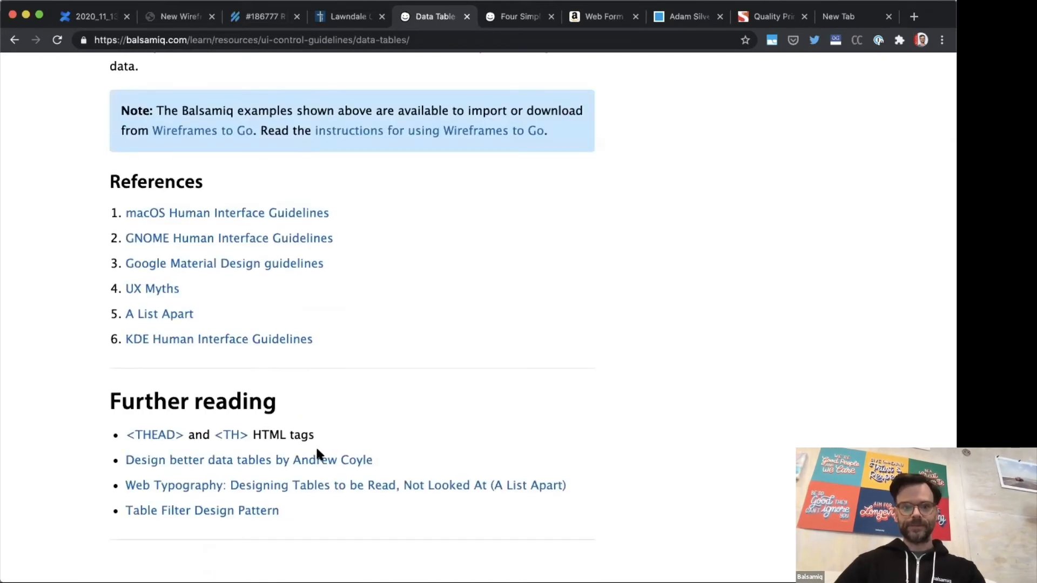
Step: Open the "Design better data tables" and "Table Filter Design Pattern" links in new tabs and switch to the first one
super+click(314, 460)
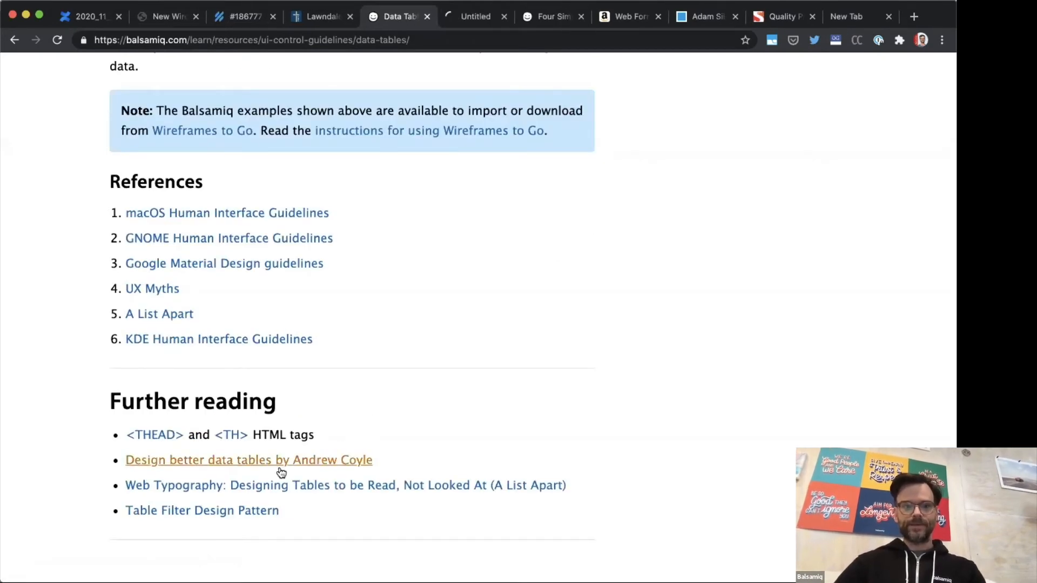
super+click(248, 509)
key(ctrl+Tab)
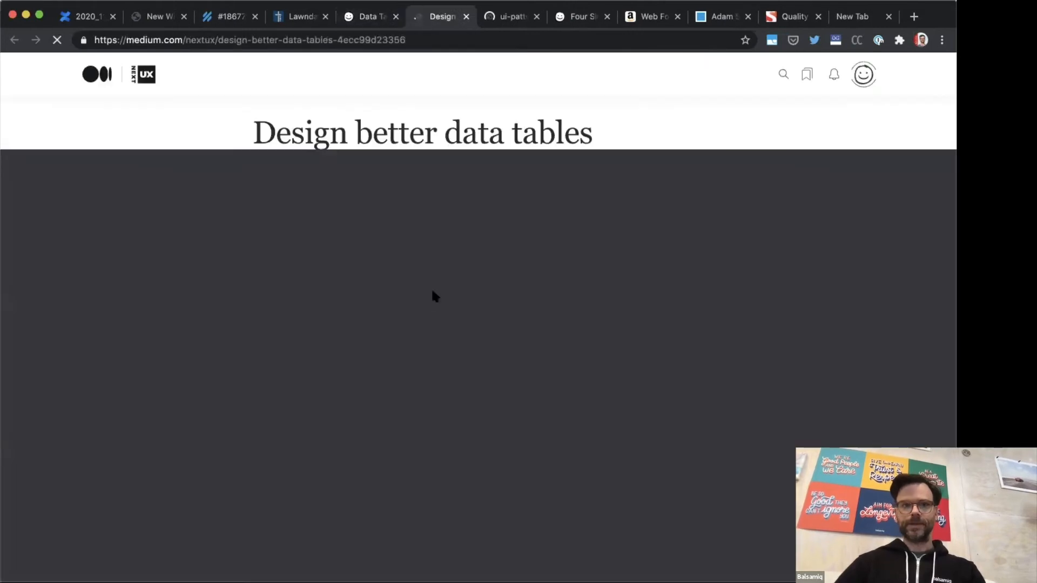
Step: Skim the "Design better data tables" article down to Horizontal Scroll and the Table Filter pattern's Example and Usage sections
scroll(437, 267, down, 4)
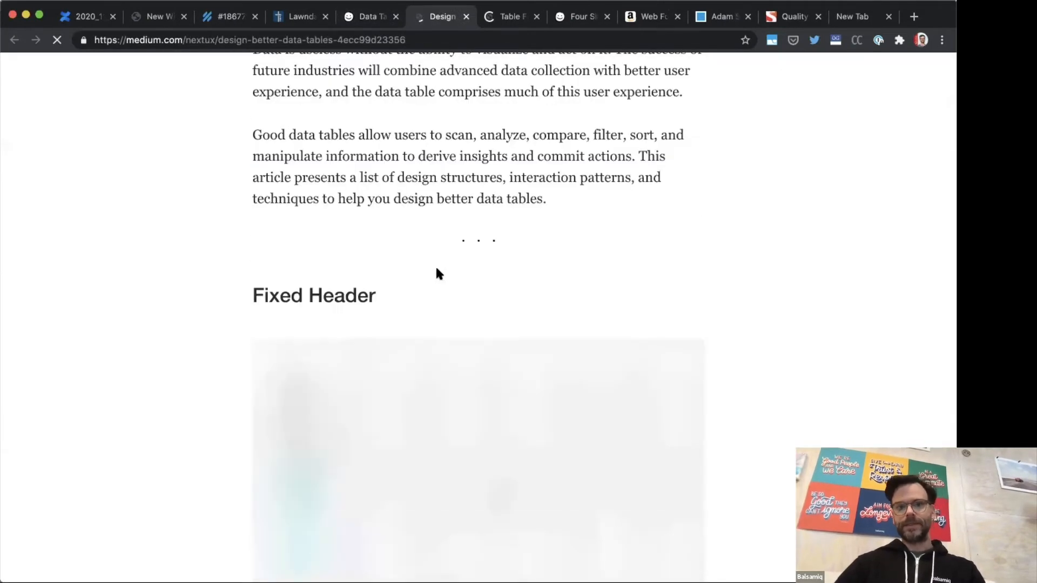
scroll(437, 267, down, 3)
scroll(438, 271, down, 5)
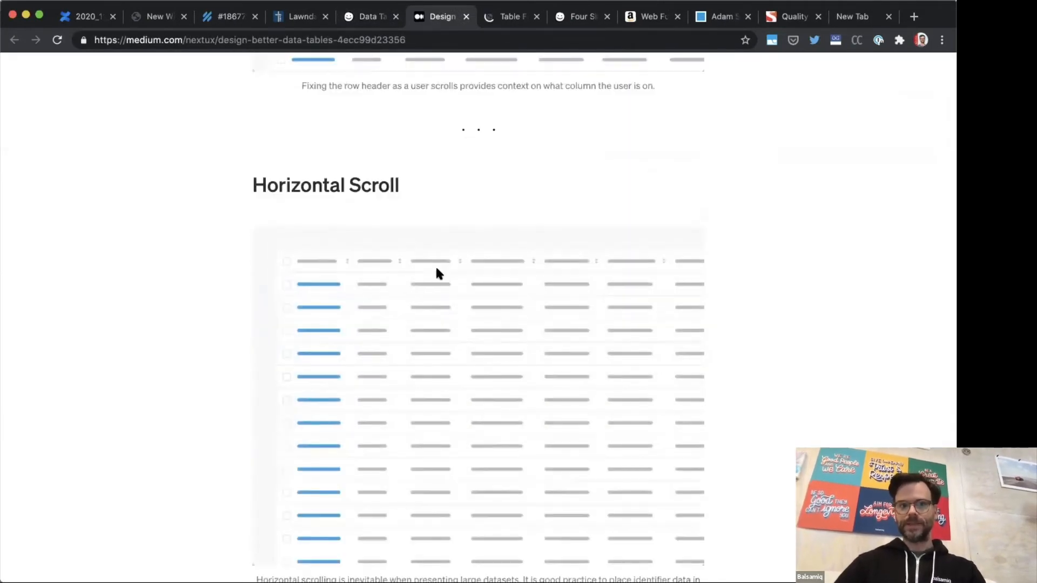
key(ctrl+Tab)
scroll(437, 273, down, 4)
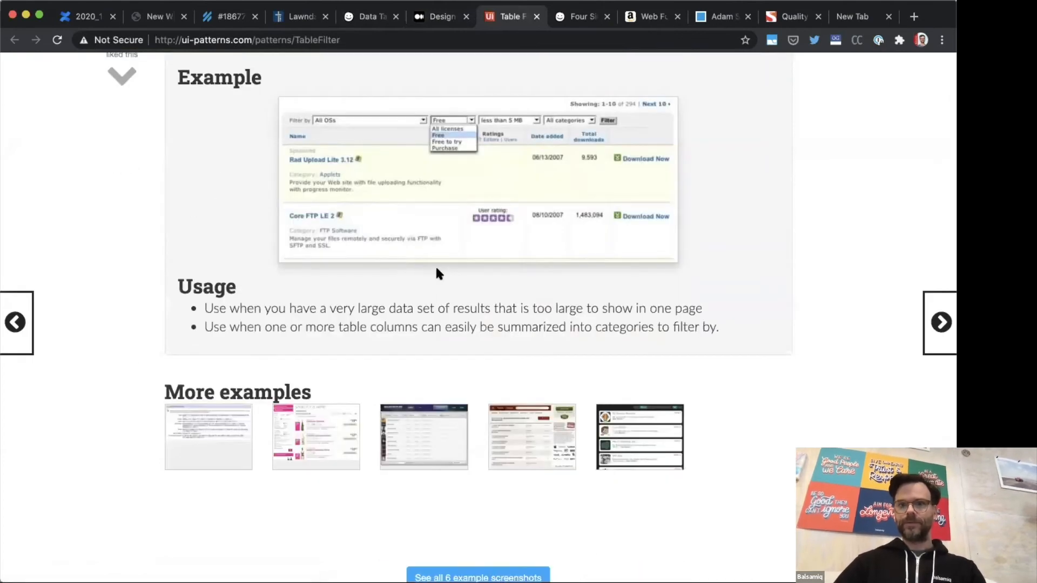
Step: Return to the open Balsamiq article and open "Designing Effective Data Tables" from its recent articles
key(ctrl+shift+Tab)
key(ctrl+shift+Tab)
scroll(439, 273, up, 15)
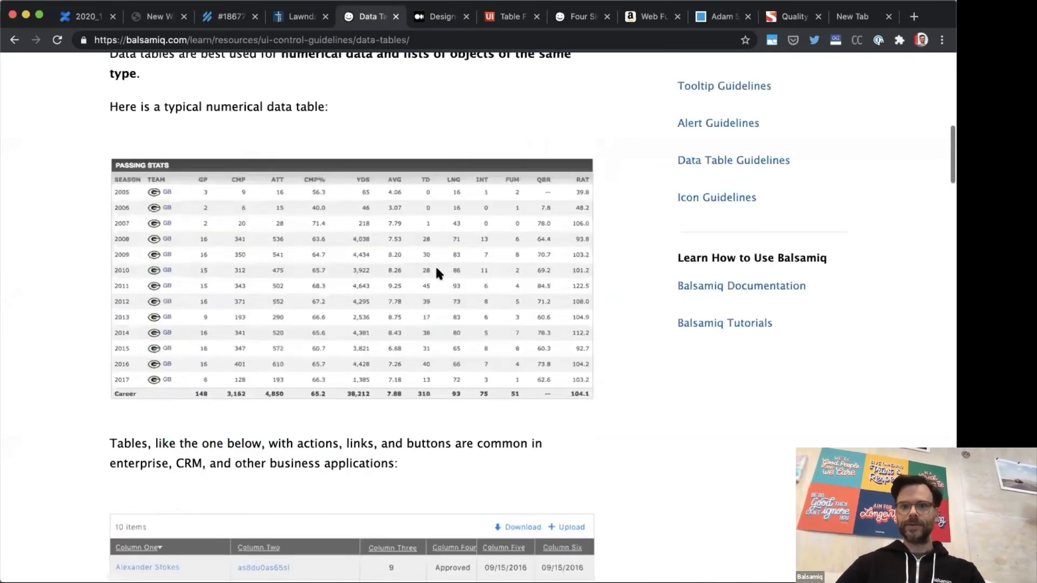
key(ctrl+shift+Tab)
key(ctrl+shift+Tab)
key(ctrl+shift+Tab)
key(ctrl+shift+Tab)
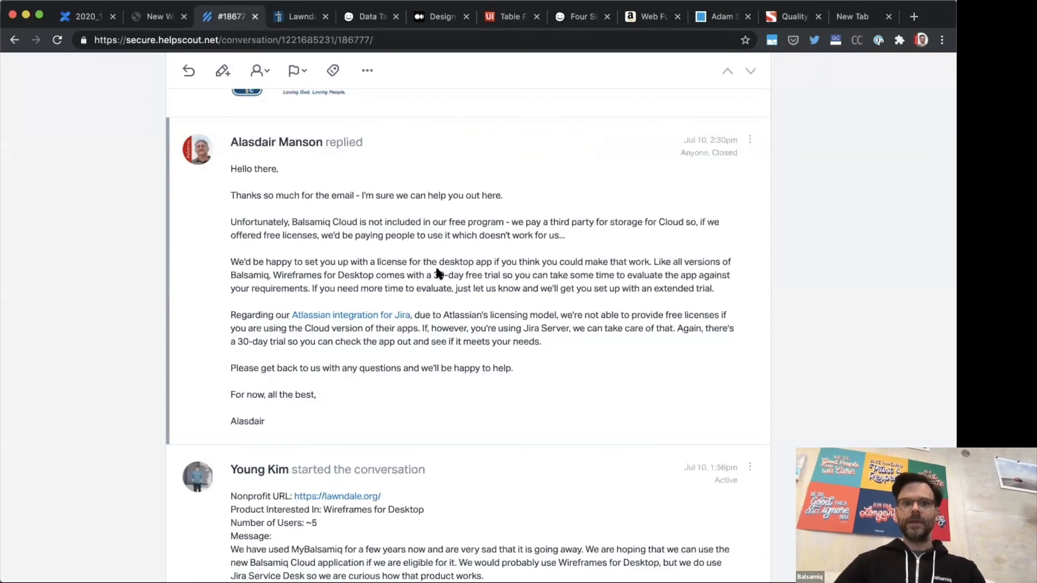
key(ctrl+shift+Tab)
key(ctrl+shift+Tab)
key(ctrl+shift+Tab)
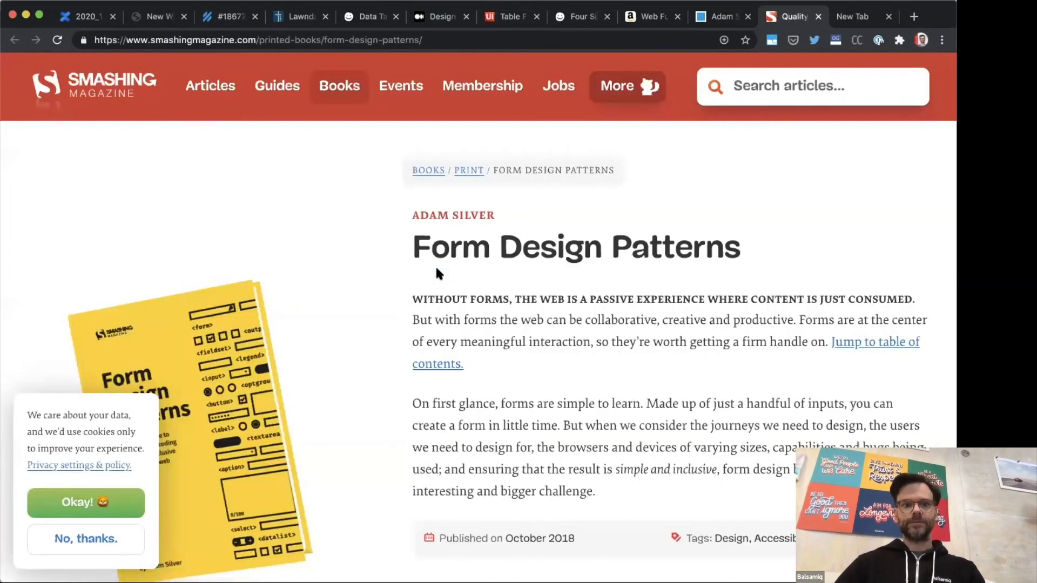
key(ctrl+shift+Tab)
key(ctrl+shift+Tab)
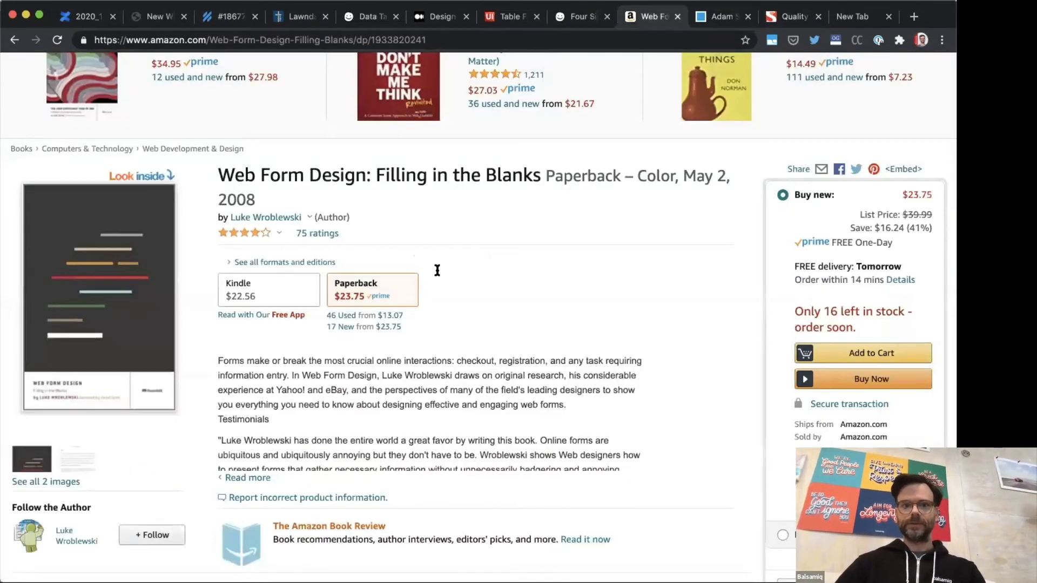
scroll(440, 262, up, 15)
click(697, 268)
Step: Read the "Designing Effective Data Tables" article from the research section through Step 2 on rough placeholder content
scroll(394, 208, down, 15)
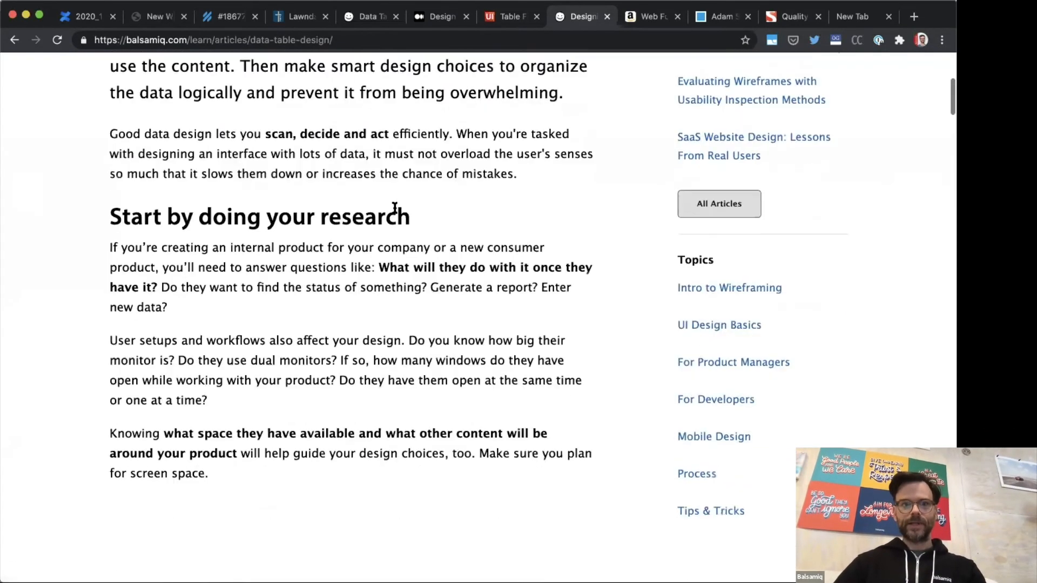
scroll(394, 213, down, 8)
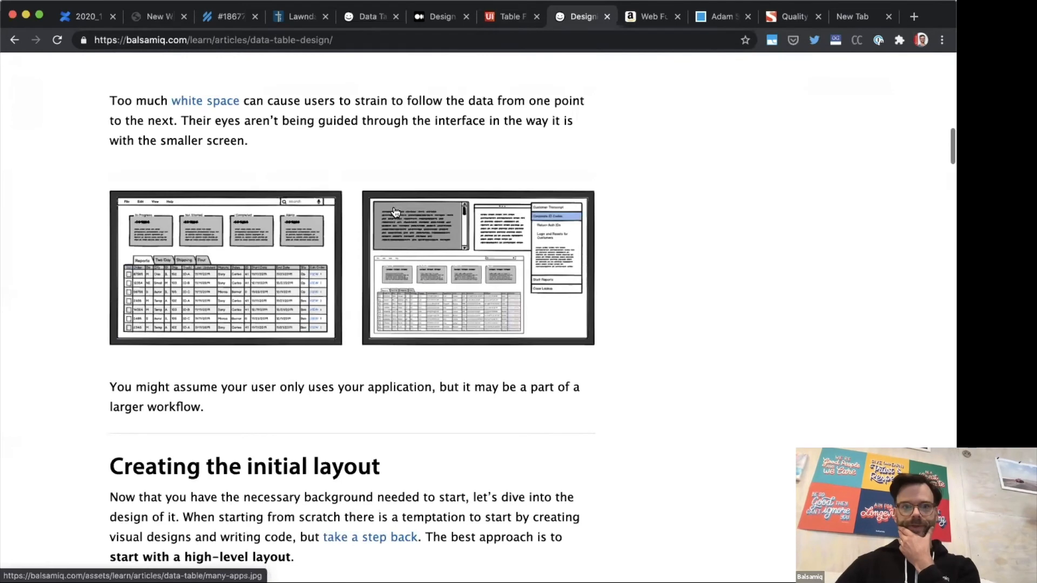
scroll(378, 203, down, 5)
scroll(373, 200, down, 10)
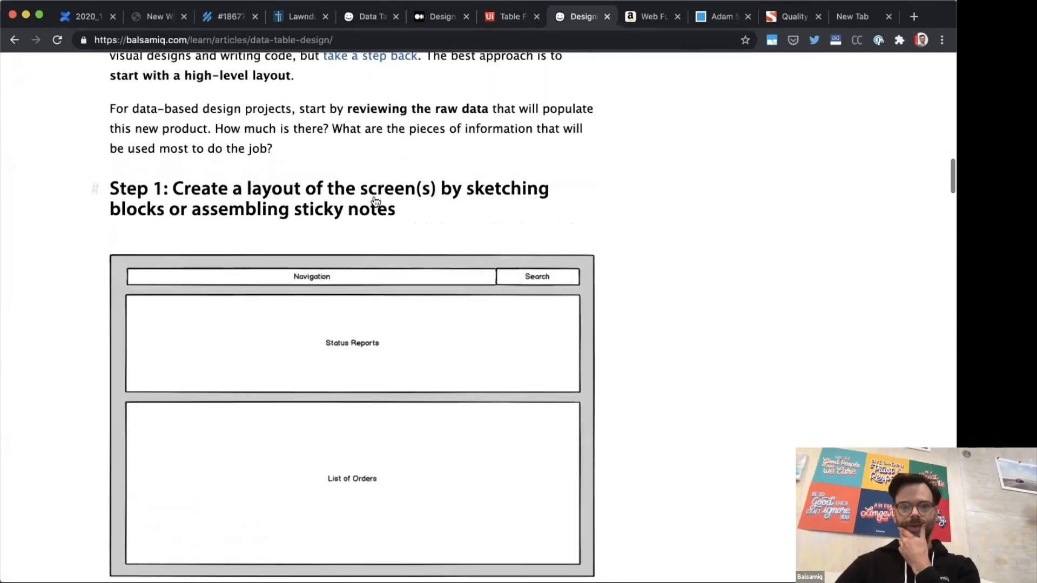
scroll(373, 201, down, 5)
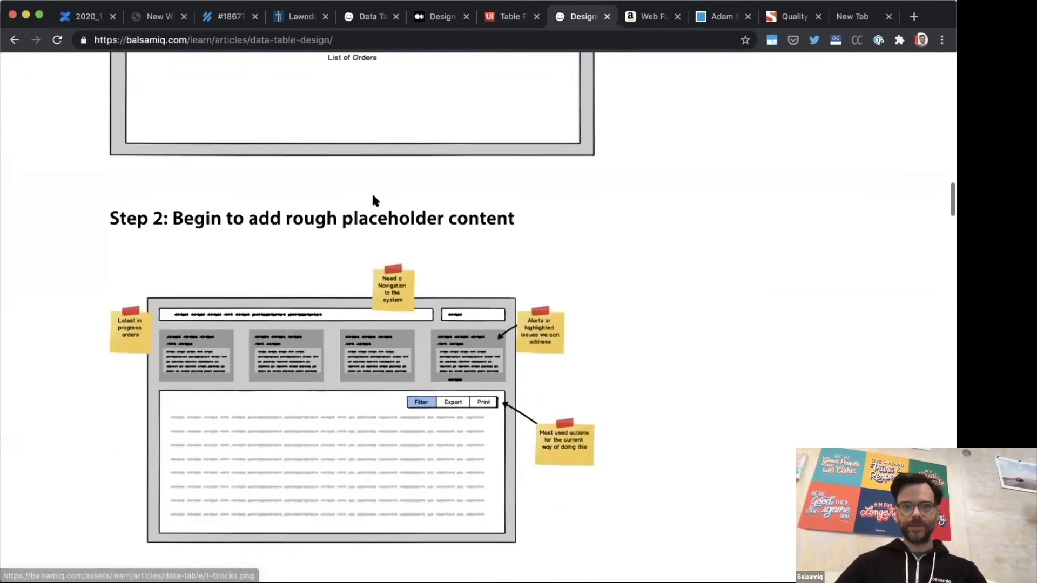
Step: Switch back to the Lawndale wireframe and inspect the data grid's text markup
click(162, 18)
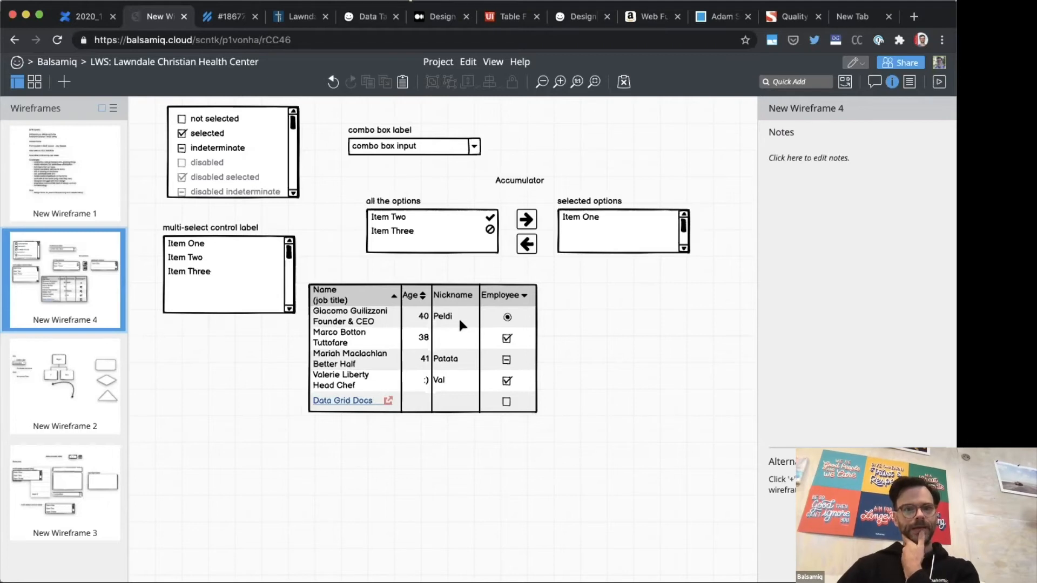
double_click(396, 329)
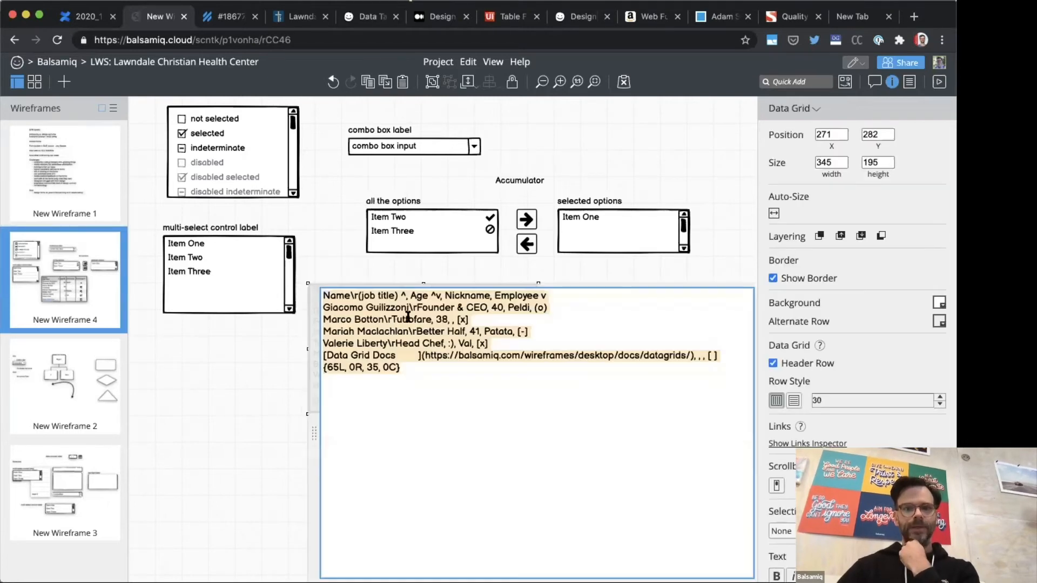
click(346, 269)
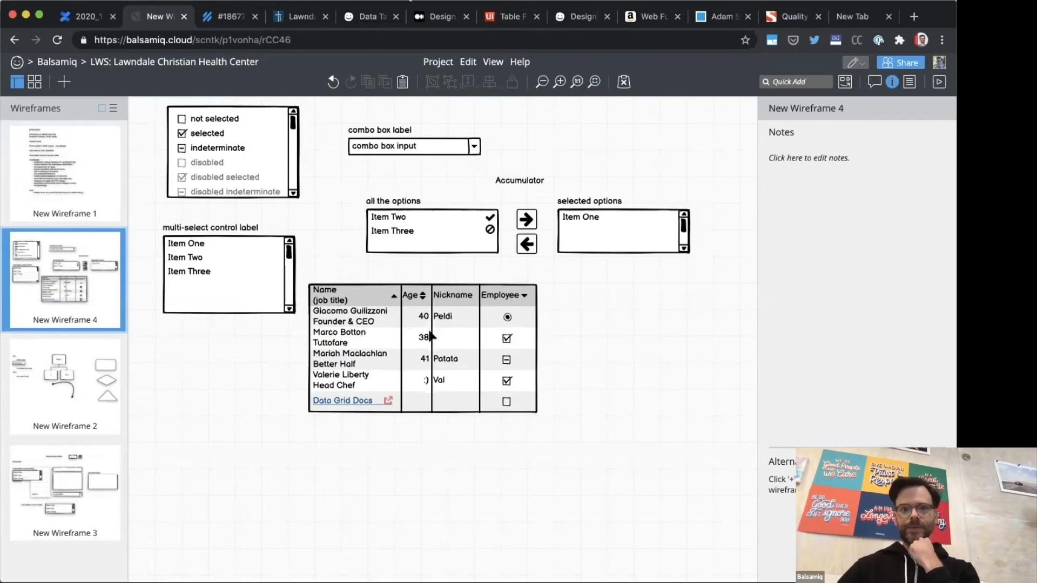
Step: Move the data grid lower on the canvas and add a Button just above its Employee column
drag(429, 331, 412, 423)
text(butt)
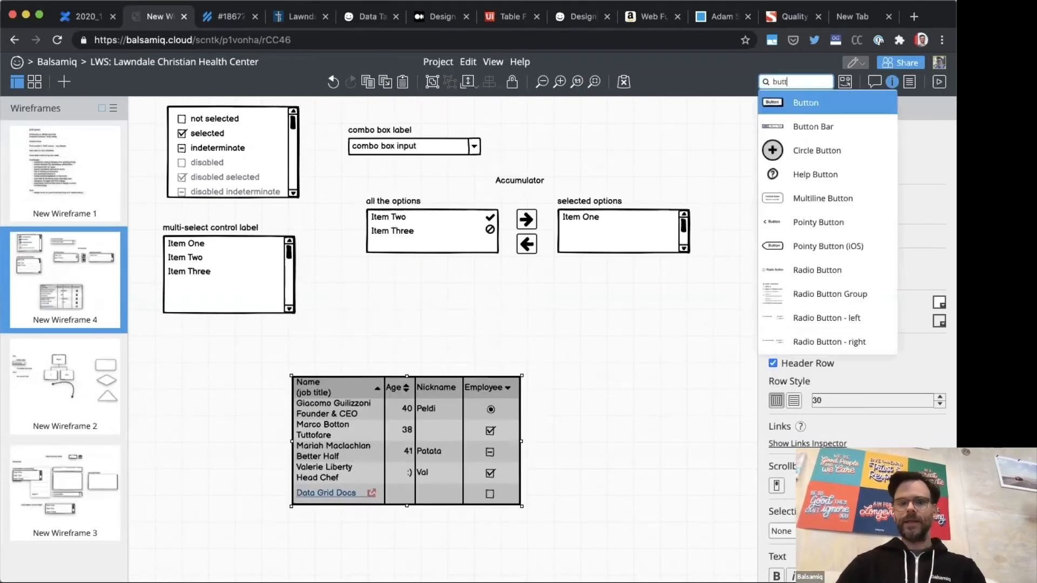
key(Return)
drag(186, 141, 505, 362)
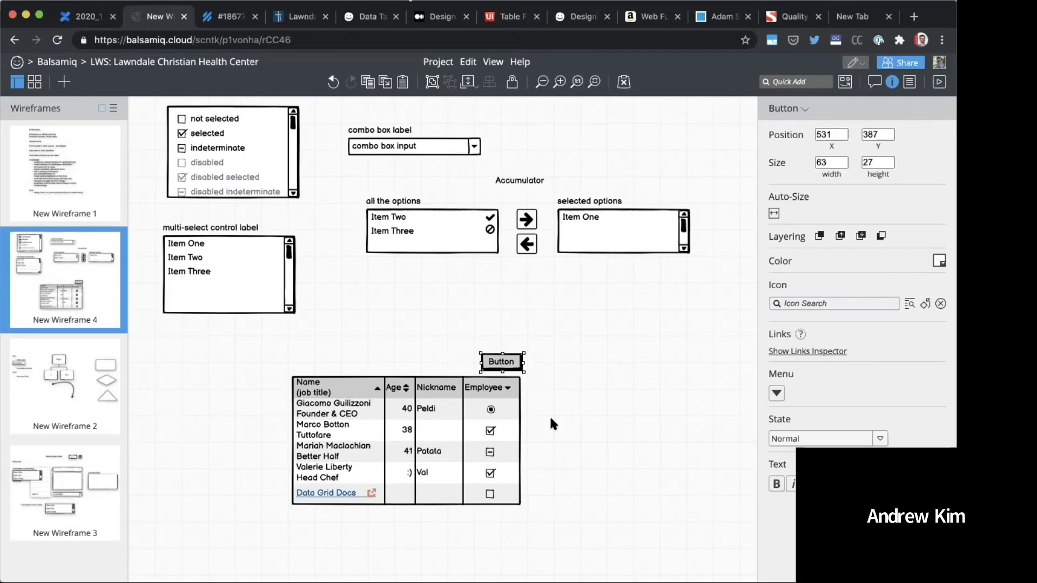
Step: Move the data grid and its button together to just below the multi-select list, aligned with the list's left edge
drag(261, 327, 523, 508)
drag(477, 464, 348, 434)
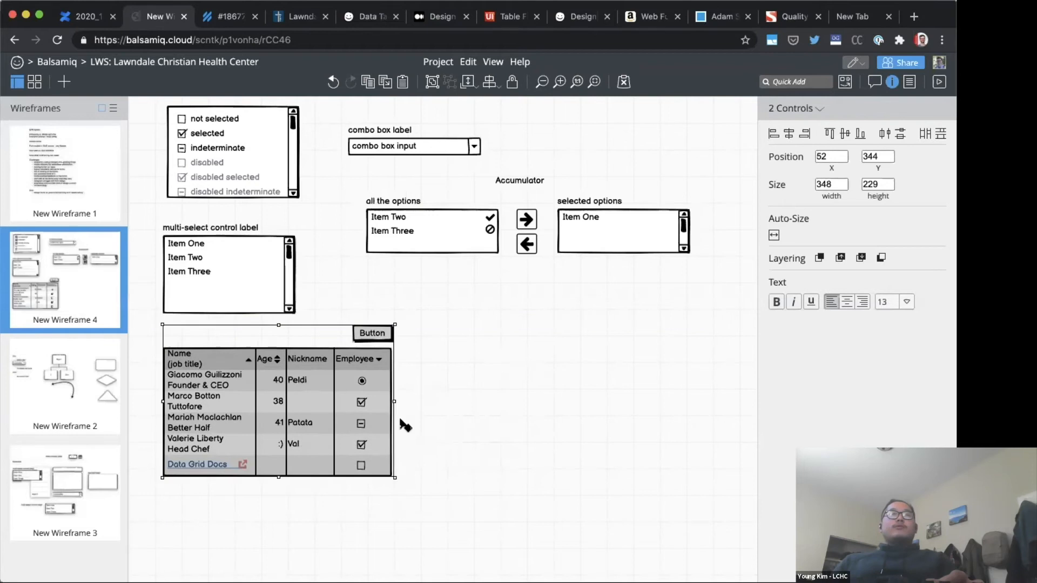
click(507, 400)
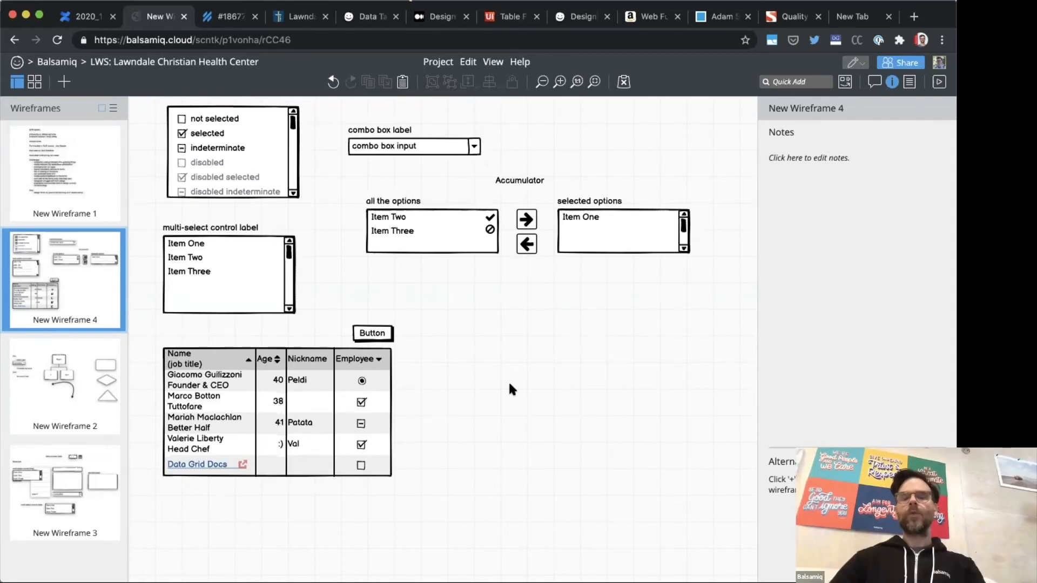
Step: Examine how the data grid's text markup defines its header, rows, checkboxes and column widths
double_click(278, 380)
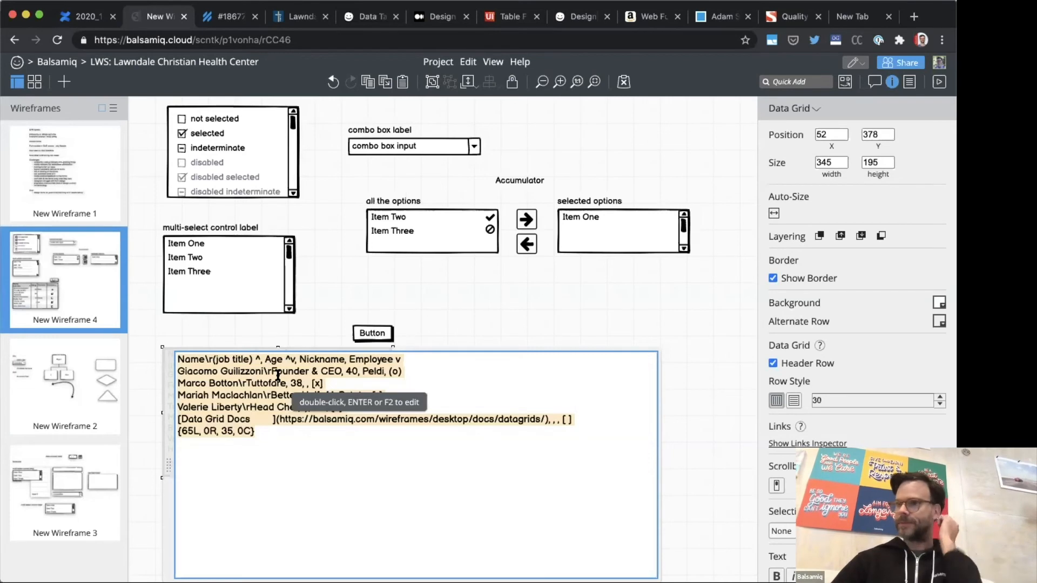
click(320, 306)
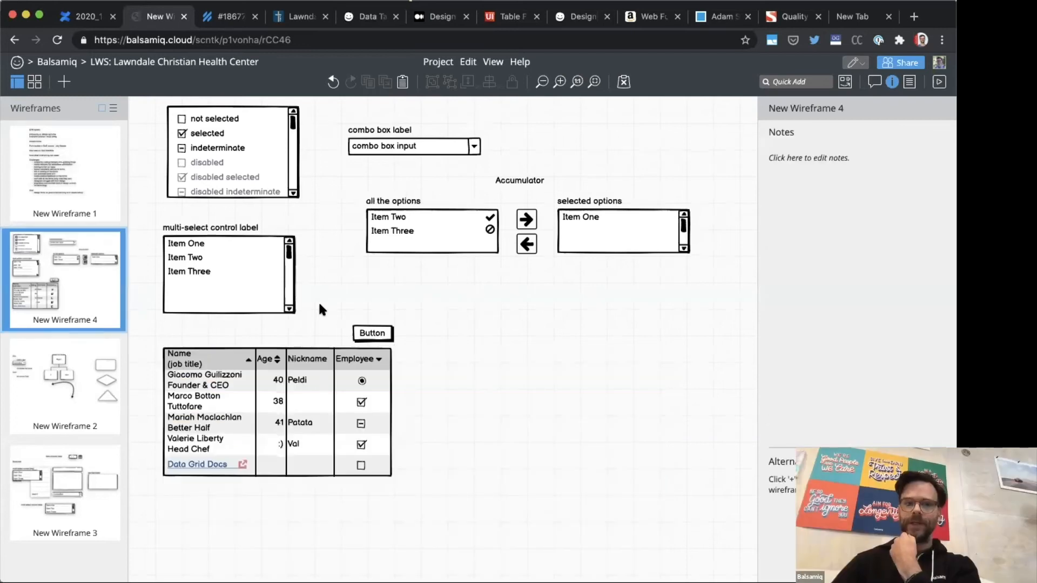
double_click(305, 380)
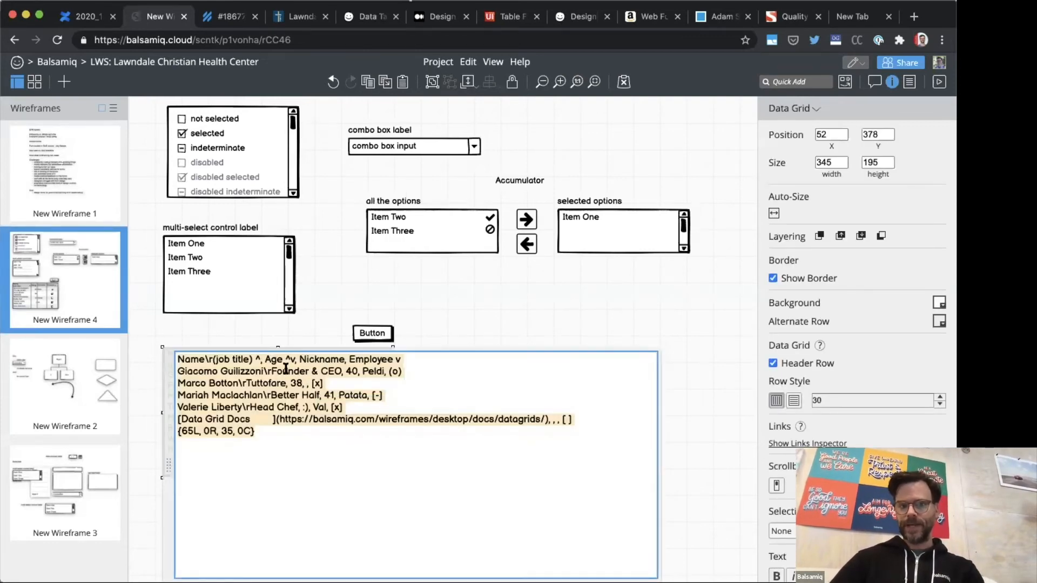
click(284, 324)
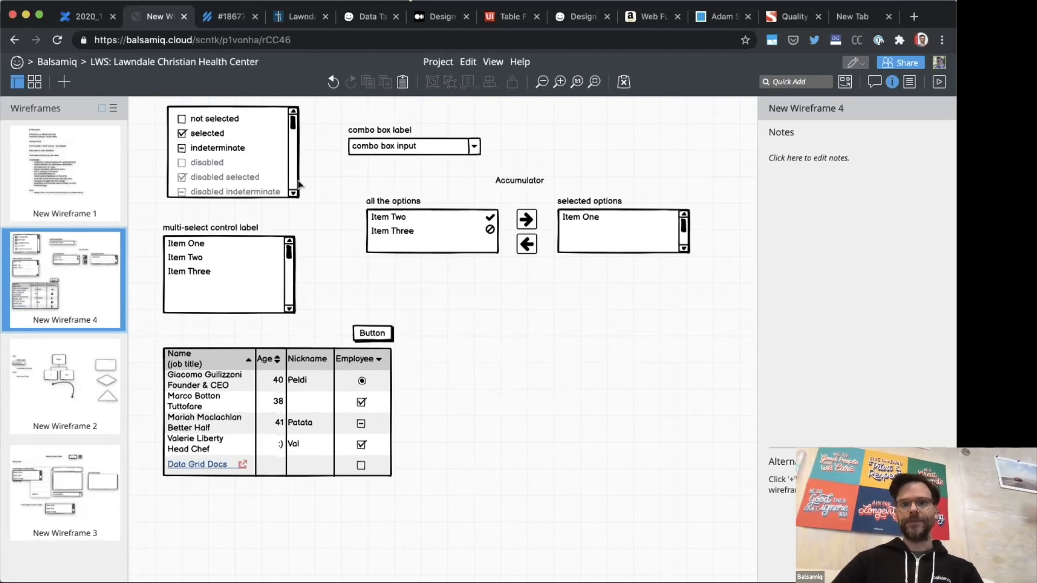
Step: Look through the open data table articles and form design book pages for the wireframing article
key(ctrl+Tab)
key(ctrl+Tab)
key(ctrl+Tab)
key(ctrl+Tab)
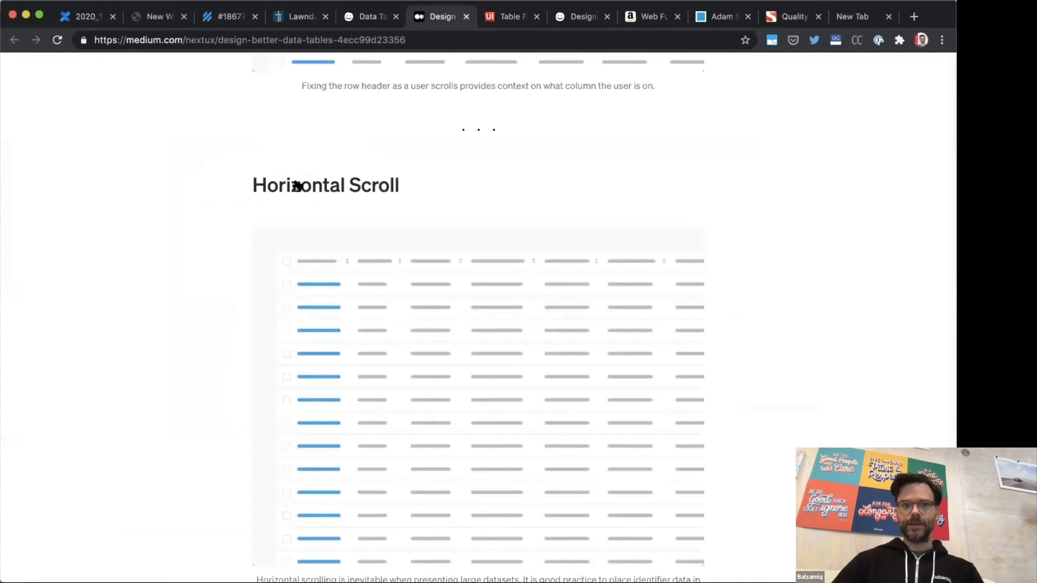
key(ctrl+Tab)
key(ctrl+Tab)
key(ctrl+Tab)
key(ctrl+shift+Tab)
scroll(296, 185, up, 5)
key(ctrl+Tab)
key(ctrl+Tab)
key(ctrl+shift+Tab)
Step: Go back from the Data tables guideline to the "How to Start a Wireframe Project" article
key(ctrl+shift+Tab)
key(ctrl+shift+Tab)
key(ctrl+shift+Tab)
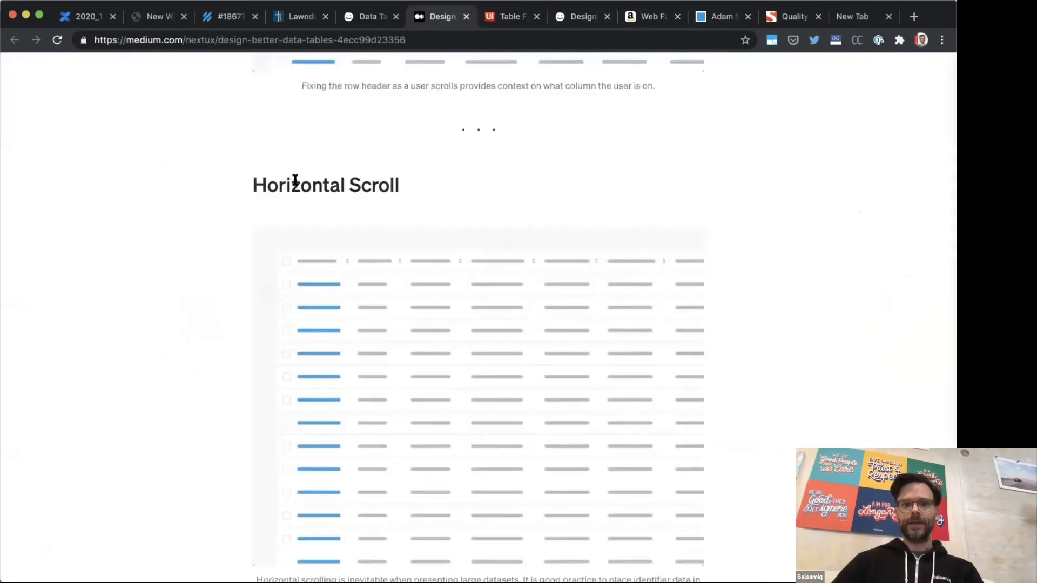
key(ctrl+shift+Tab)
key(super+Left)
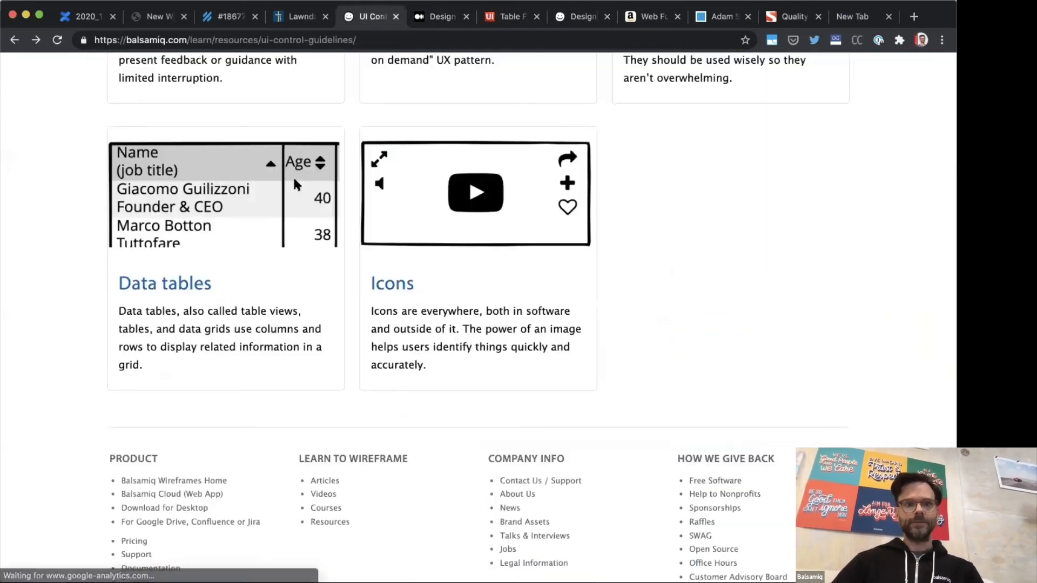
key(super+Left)
key(super+Left)
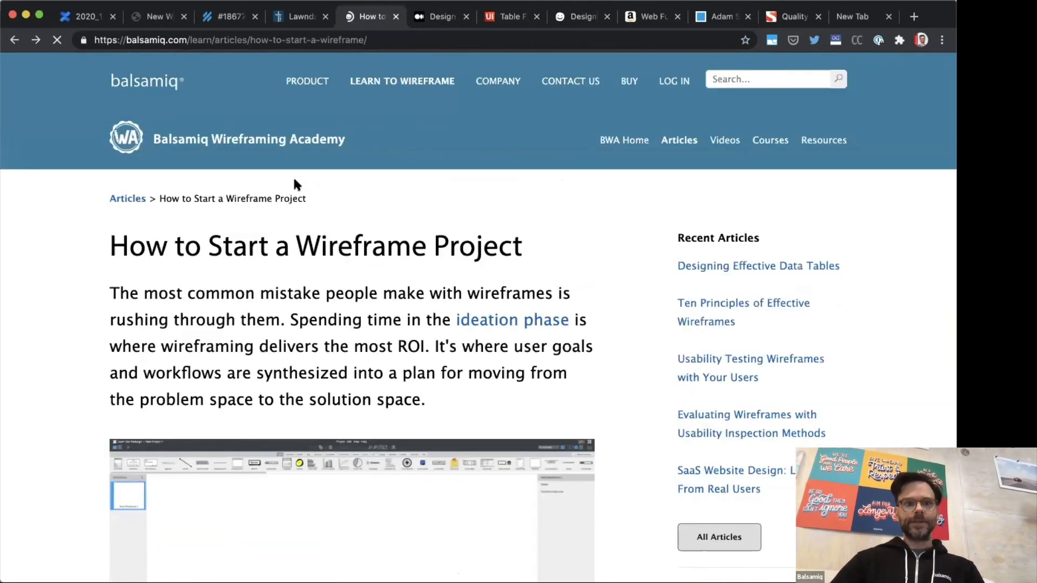
Step: Find the final design wireframe shown next to the Dropbox version history screen in the article
scroll(294, 176, down, 20)
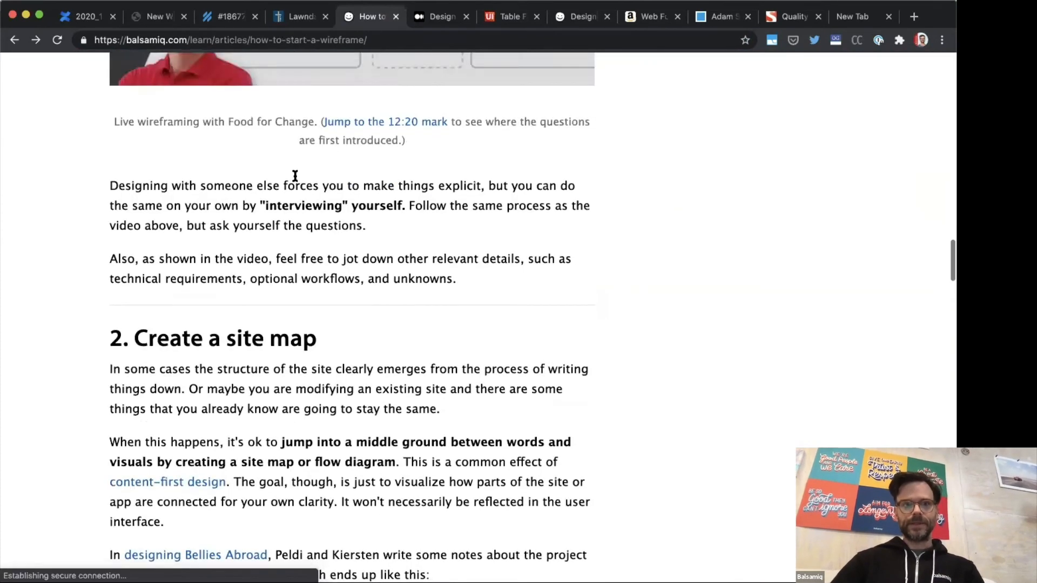
scroll(295, 176, down, 20)
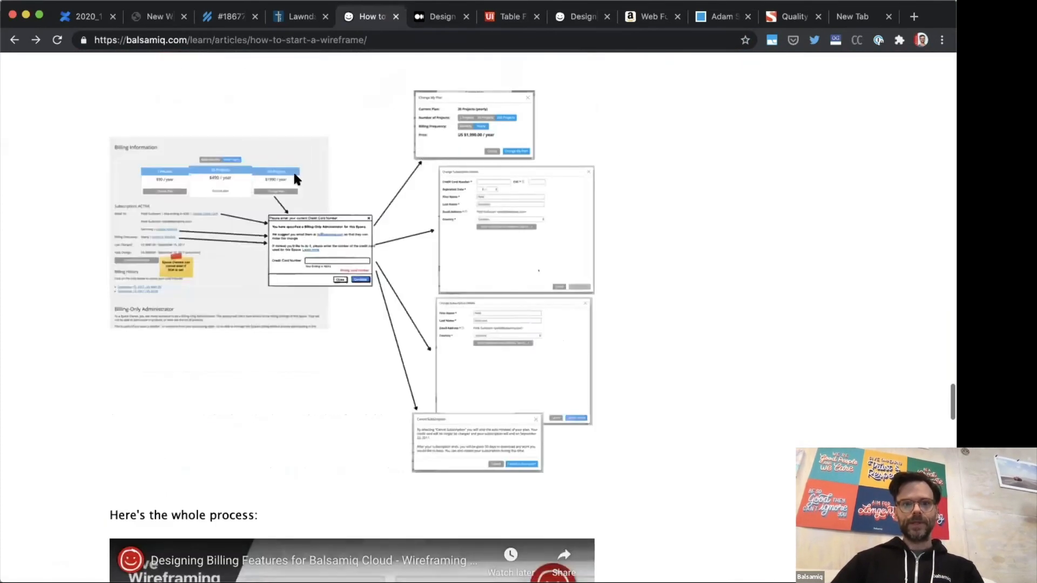
scroll(294, 176, down, 3)
scroll(295, 176, up, 6)
scroll(265, 202, down, 10)
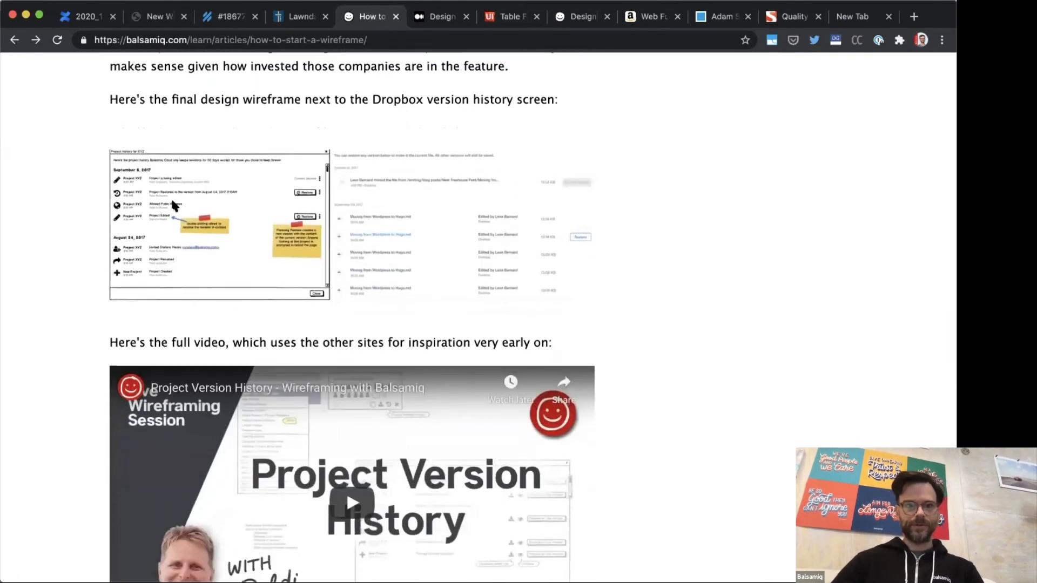
Step: Examine the Project History wireframe and the Dropbox version history screenshot up close, including their Restore options and the related video
scroll(172, 201, up, 8)
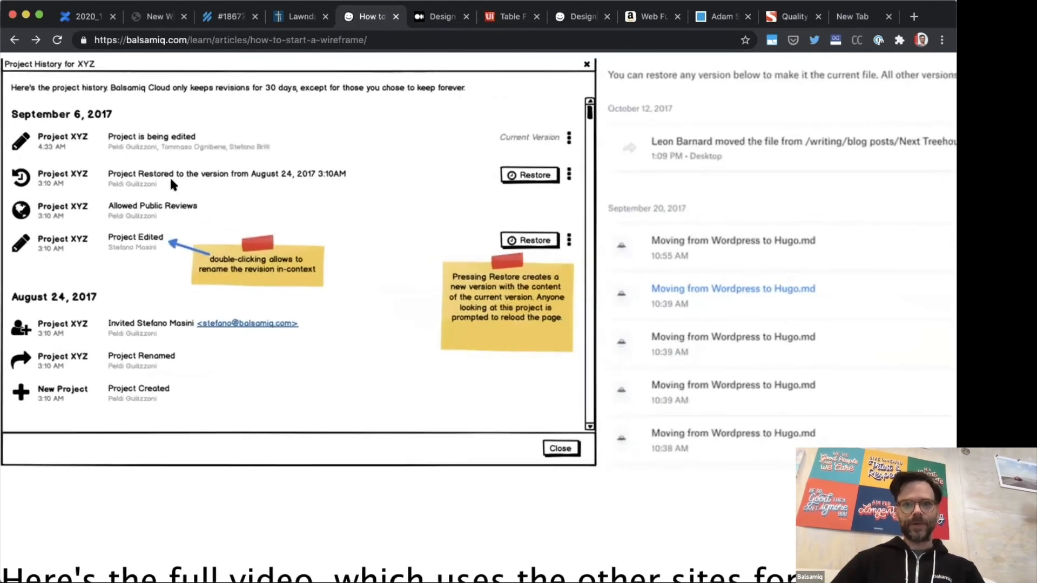
scroll(173, 228, right, 8)
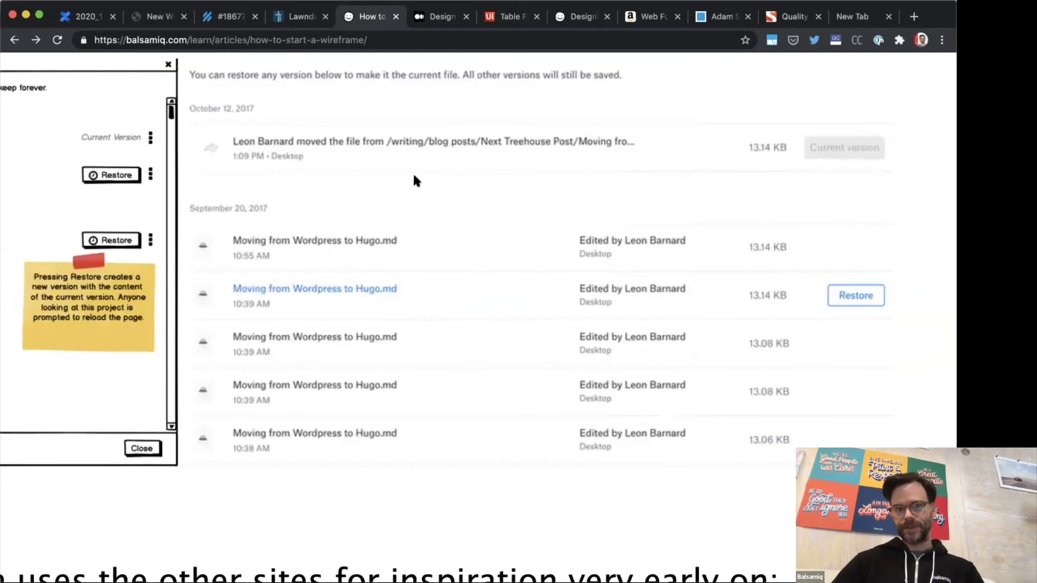
scroll(397, 173, up, 1)
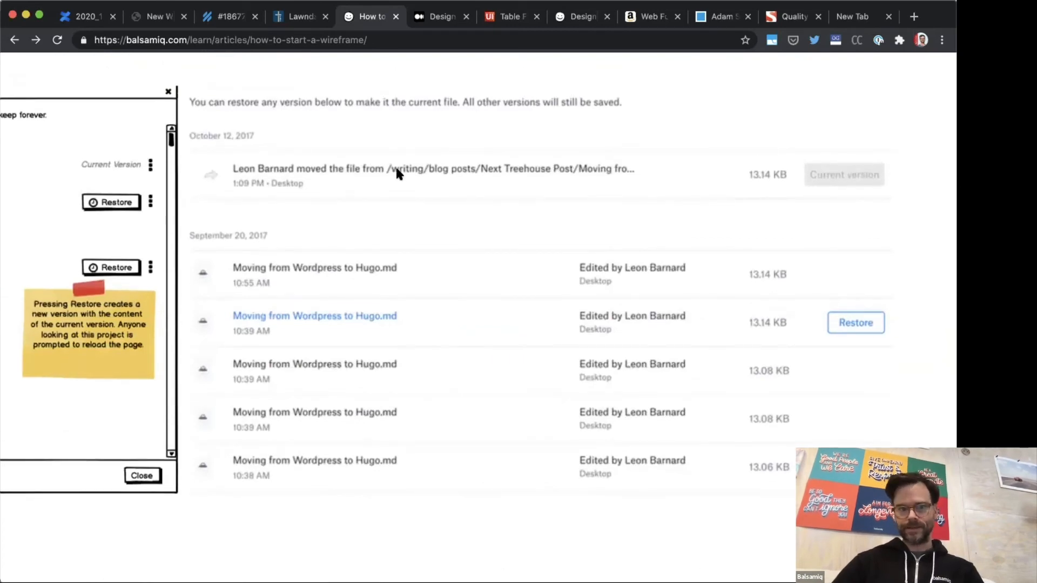
scroll(396, 172, down, 5)
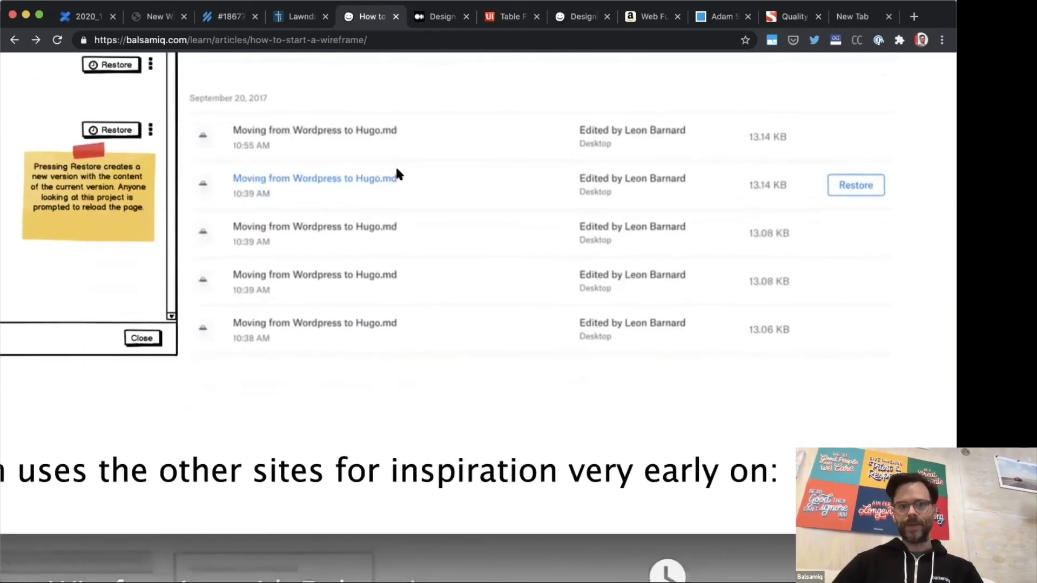
scroll(396, 170, down, 10)
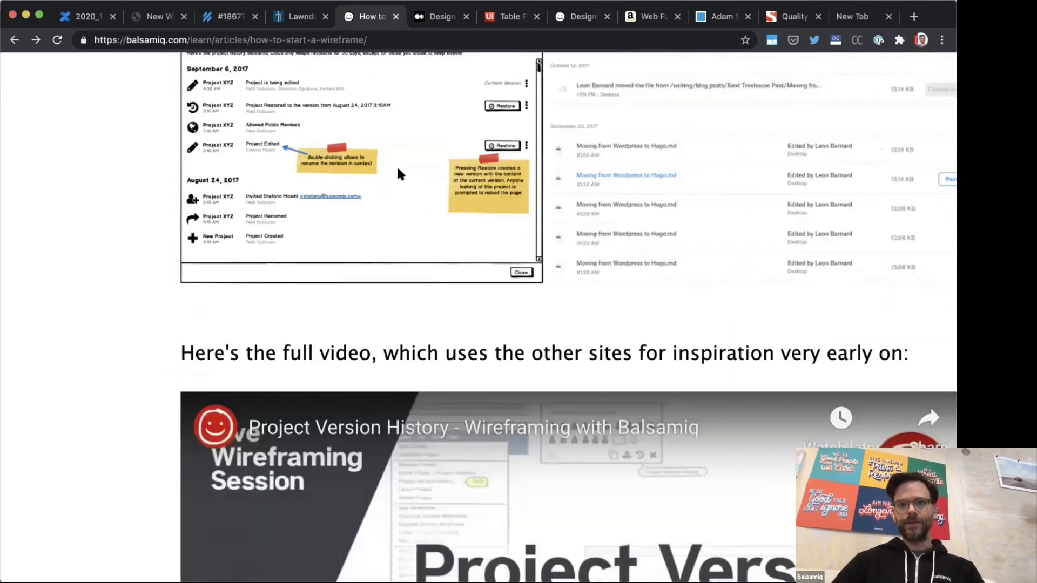
scroll(398, 171, down, 5)
scroll(397, 171, down, 15)
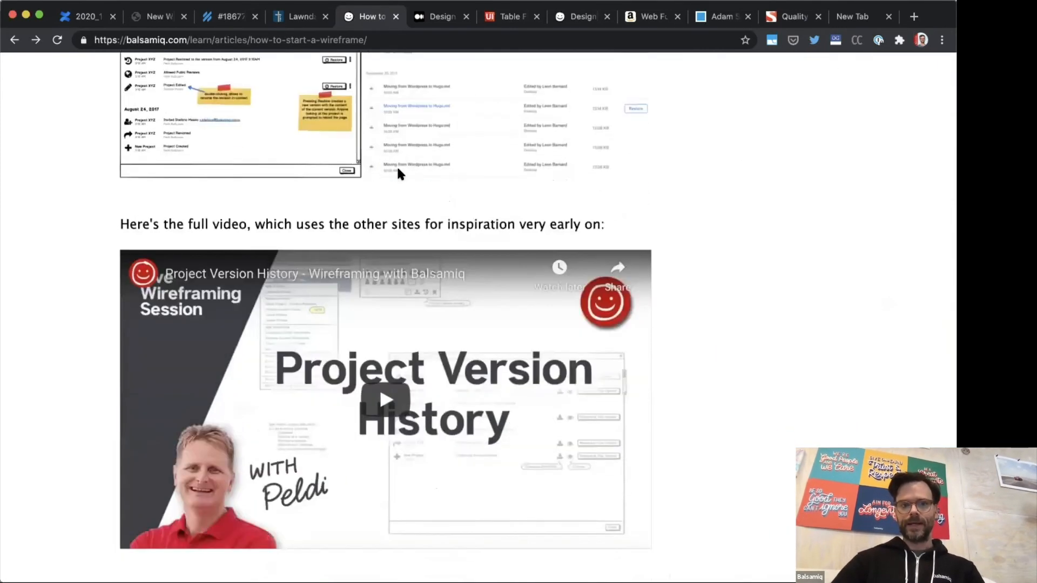
Step: Examine the article's billing example up close, following how its credit card wireframe connects to screenshots of the existing UI
scroll(398, 169, up, 20)
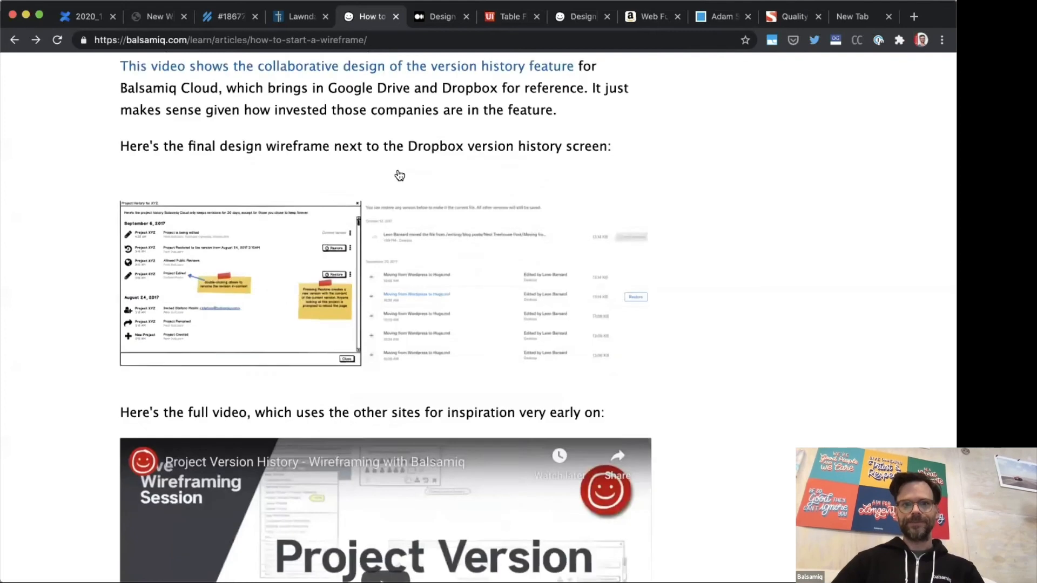
scroll(397, 171, up, 8)
scroll(386, 209, up, 3)
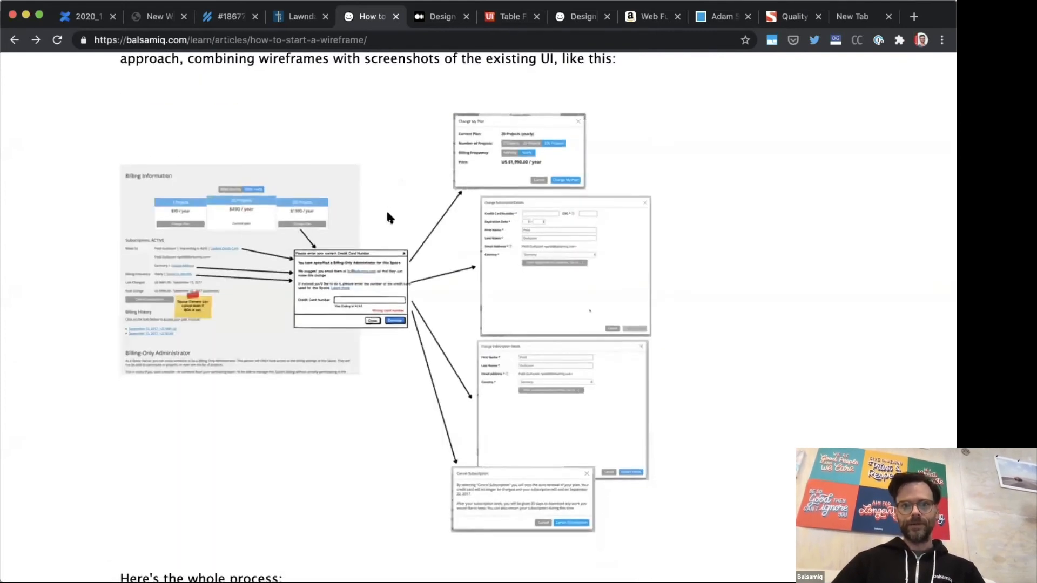
scroll(387, 212, up, 5)
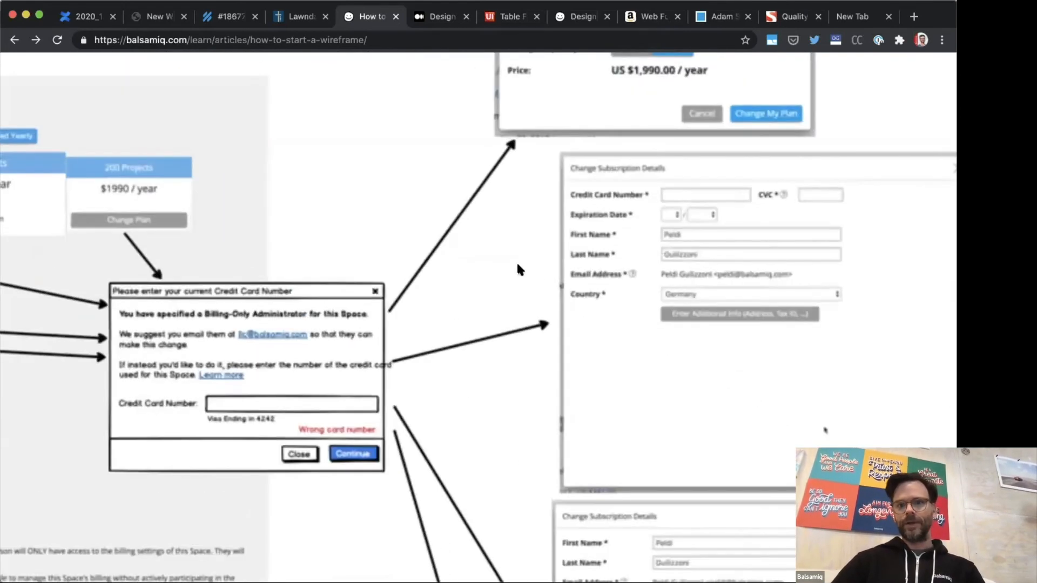
scroll(266, 321, down, 1)
scroll(267, 324, left, 8)
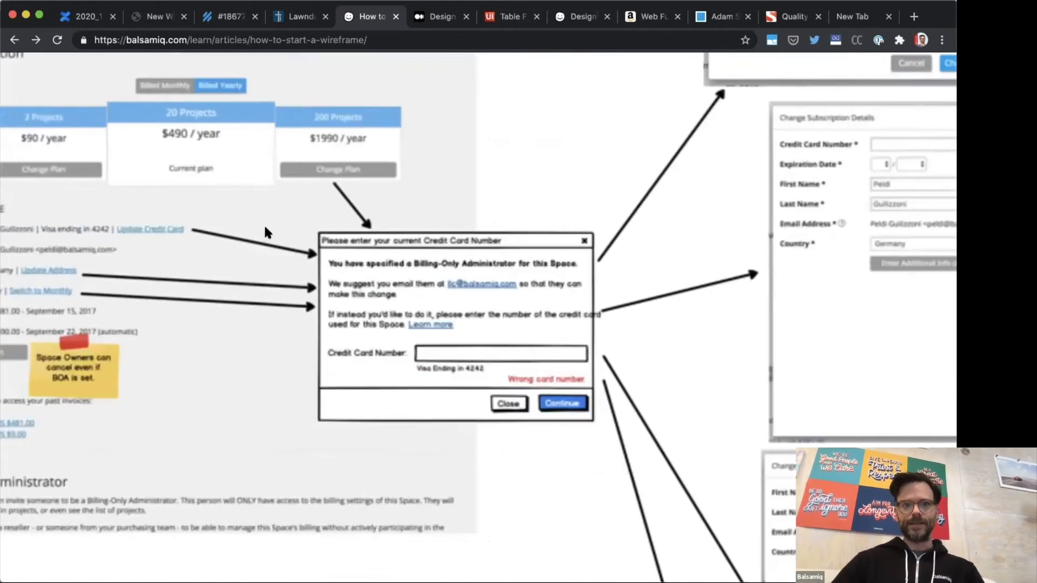
scroll(438, 243, down, 2)
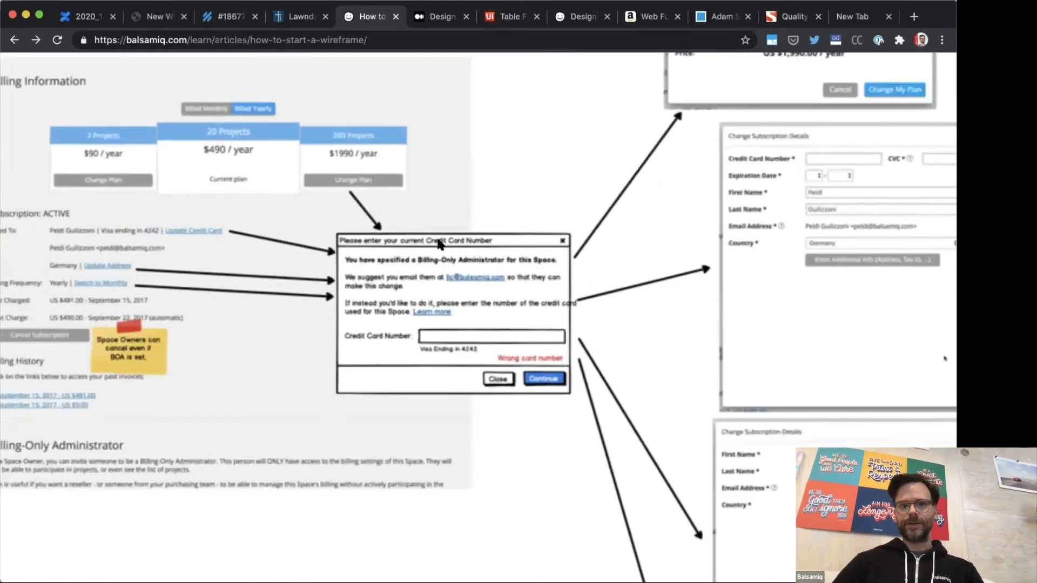
scroll(438, 240, down, 6)
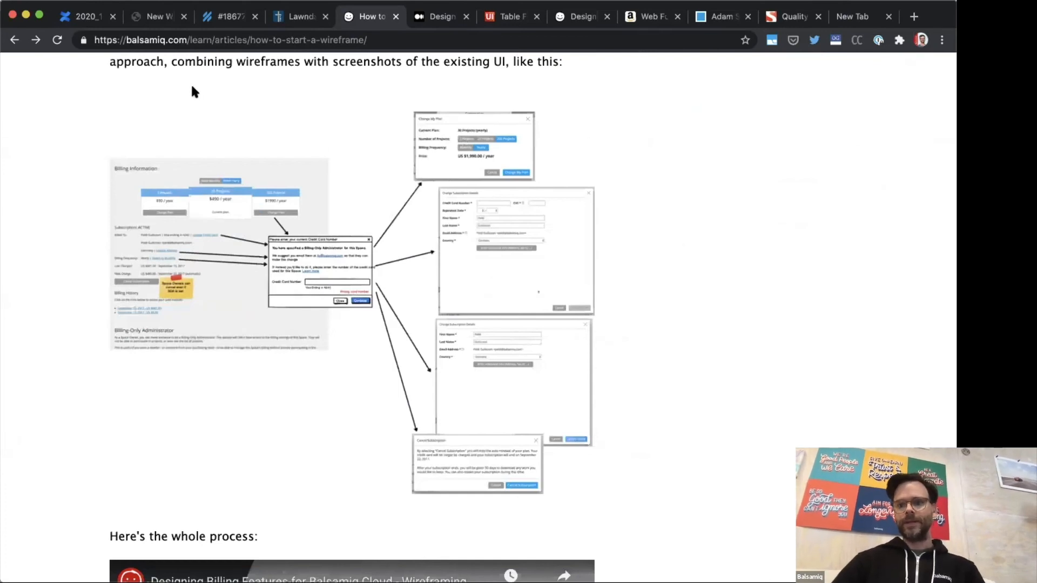
Step: Return to the Balsamiq project and review New Wireframe 4, New Wireframe 2 and the EMR system notes in New Wireframe 1
click(160, 16)
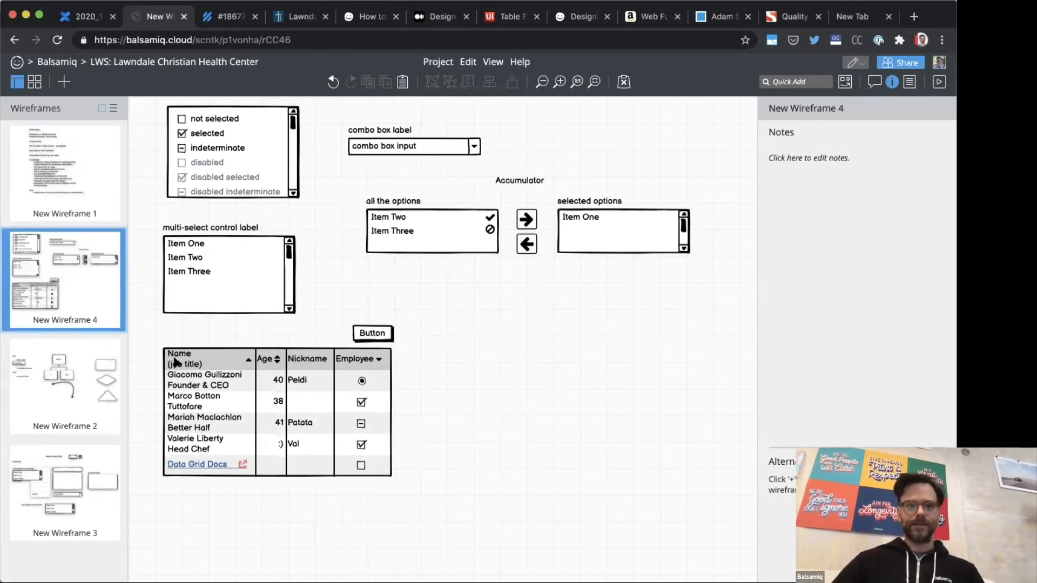
click(67, 373)
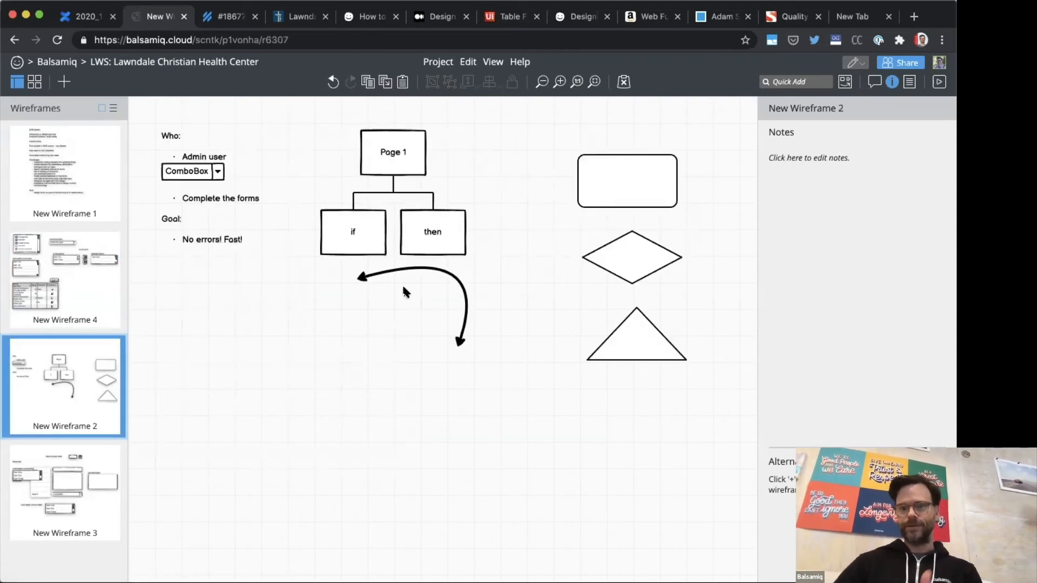
click(83, 280)
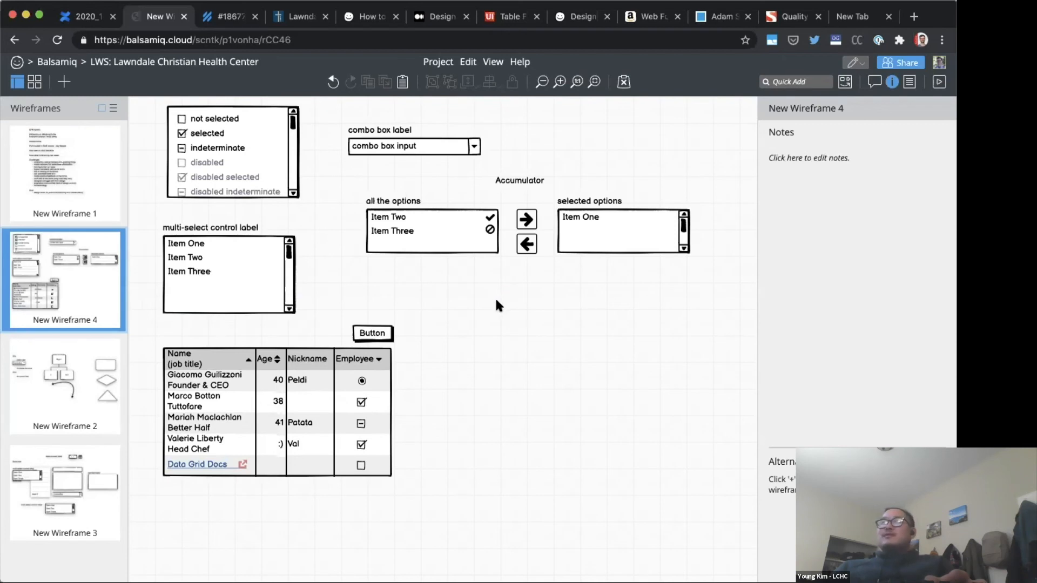
click(86, 168)
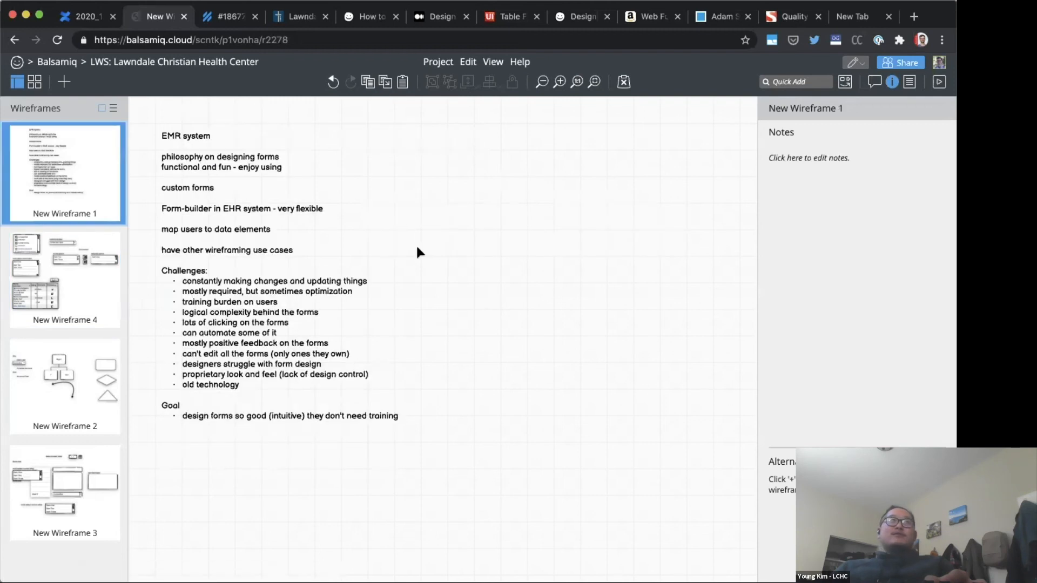
click(462, 253)
click(541, 248)
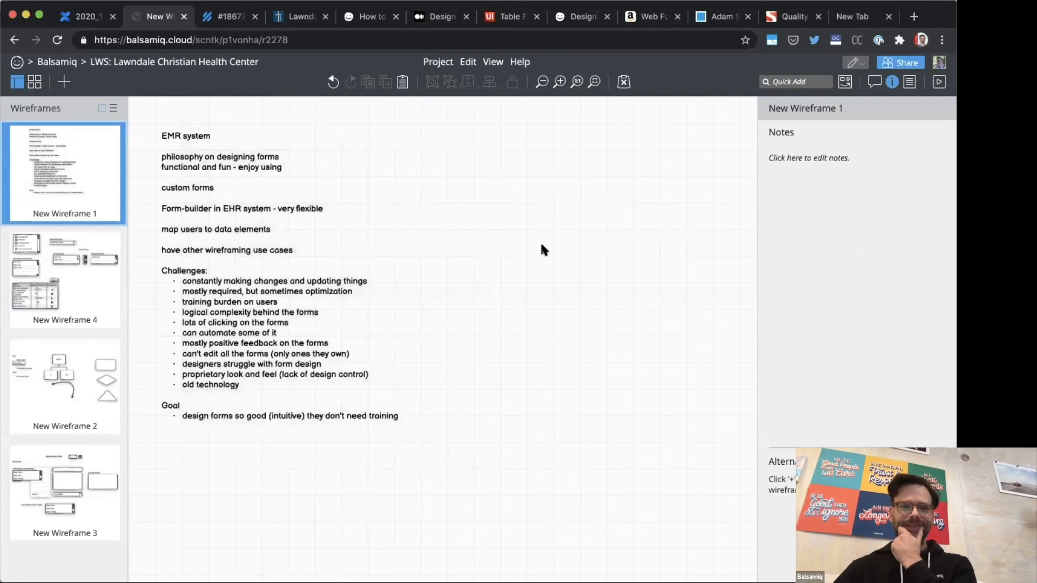